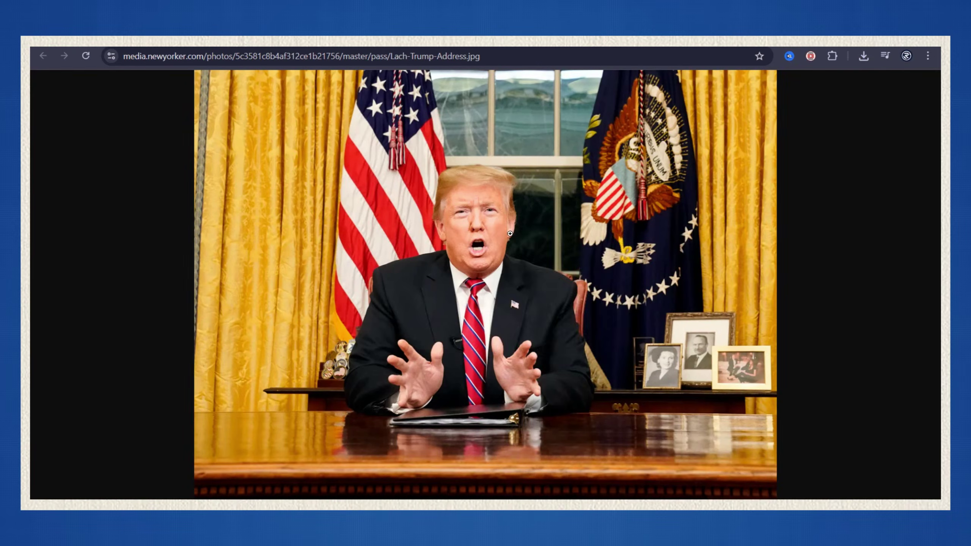
Step: Attach the Oval Office photo to a new ChatGPT message and turn on the Create an image tool
click(561, 257)
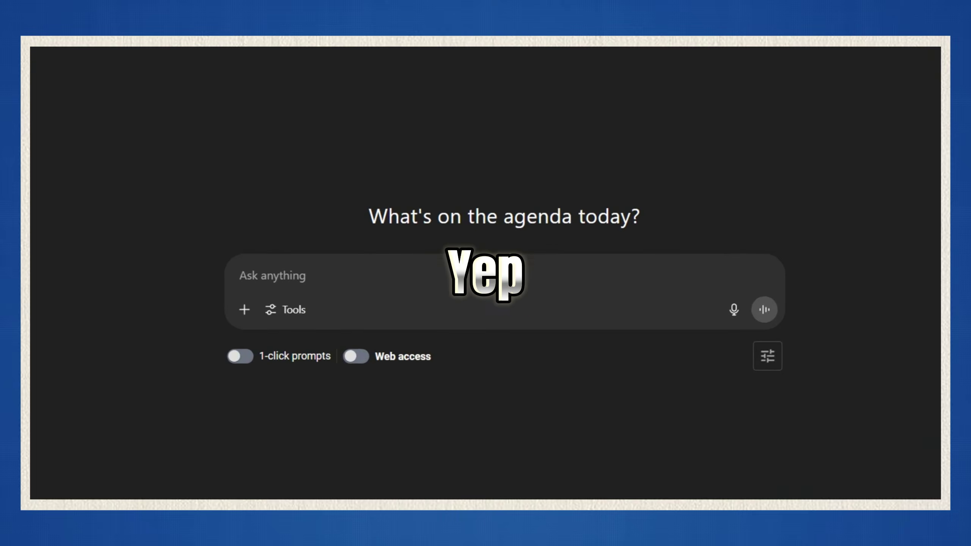
click(216, 314)
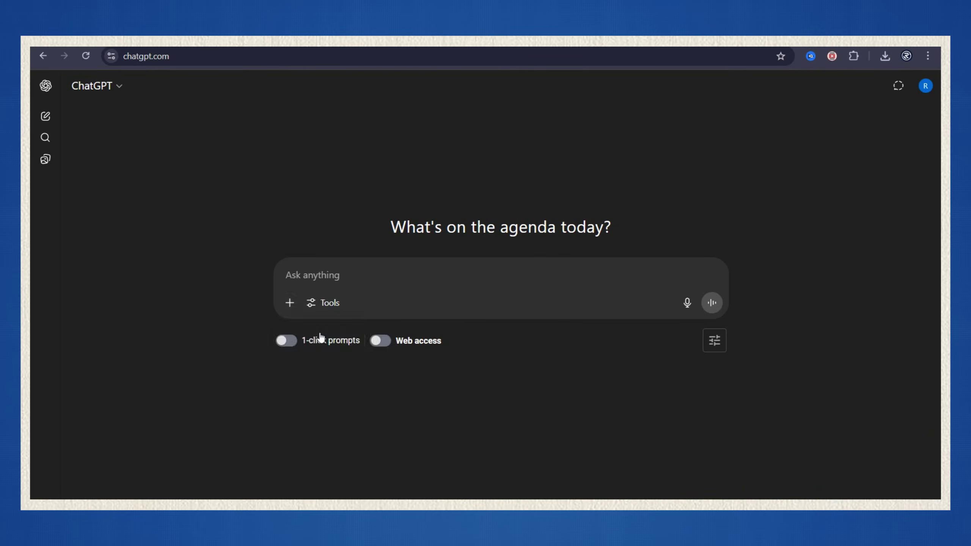
click(321, 331)
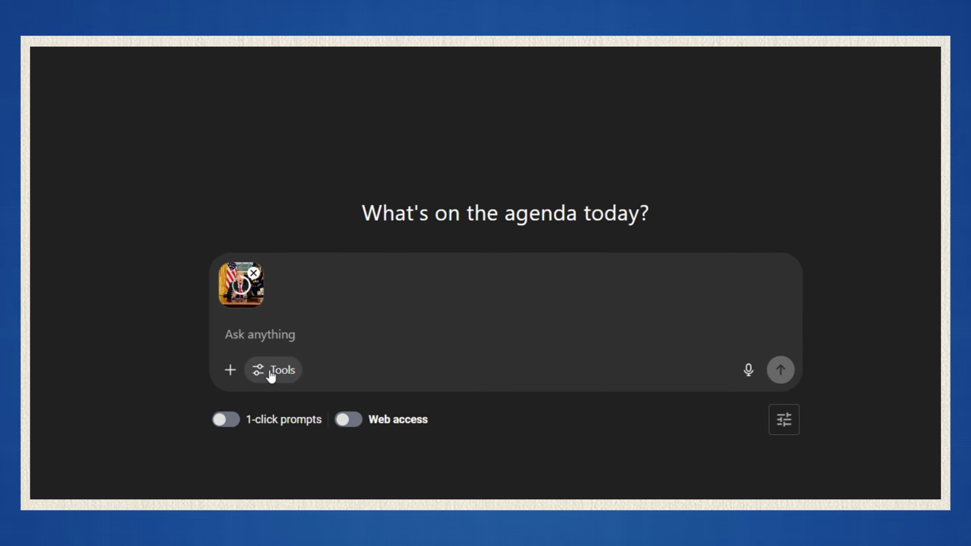
click(324, 302)
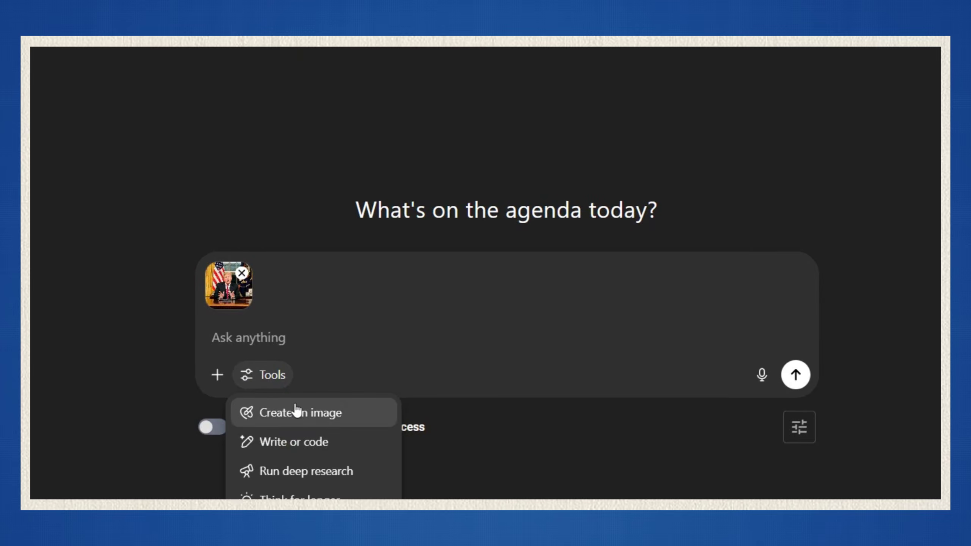
click(296, 413)
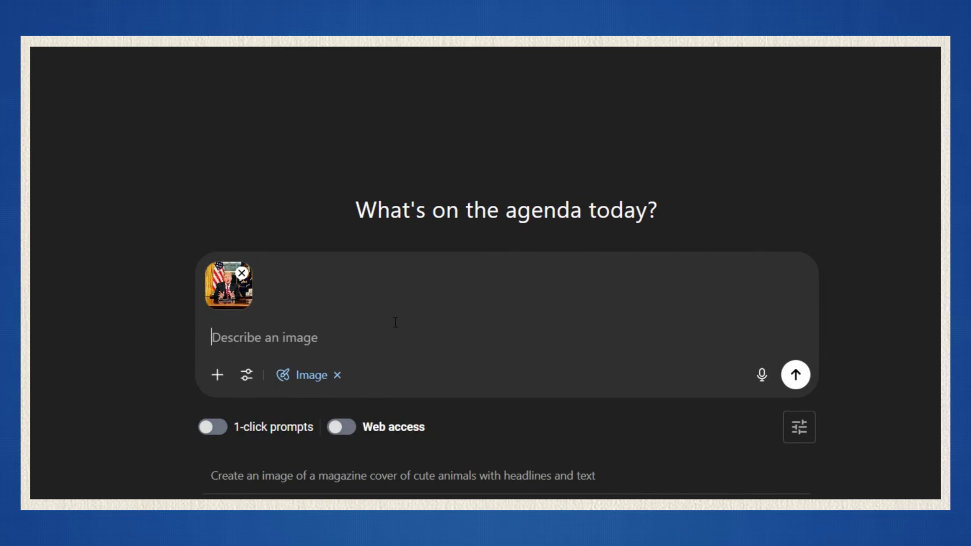
Step: Submit the prompt "Turn this image into a baby version while preserving their unique facial features and appearence. Make the image size 9:16"
text(Turn this image into a baby ver)
text(sion while preserving their unique facial feat)
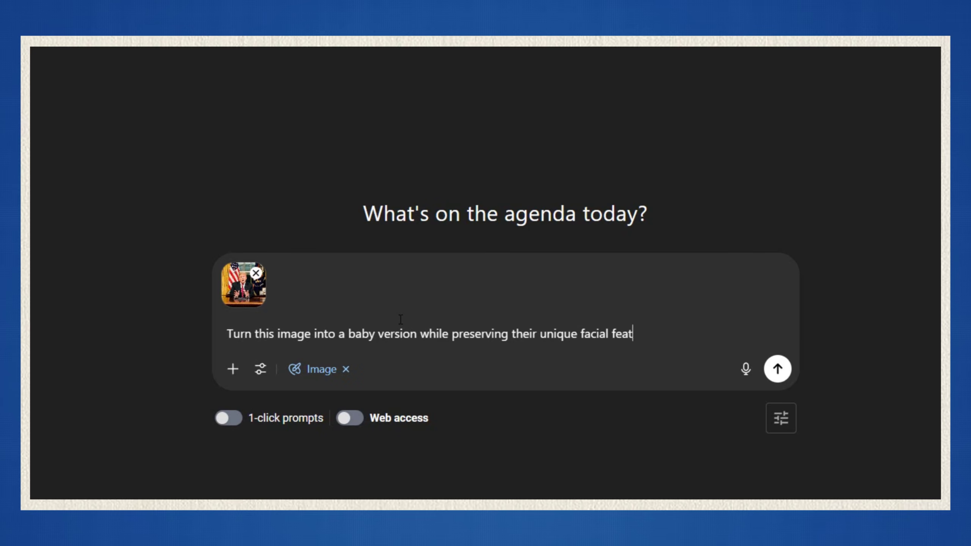
text(ures and appearence. M)
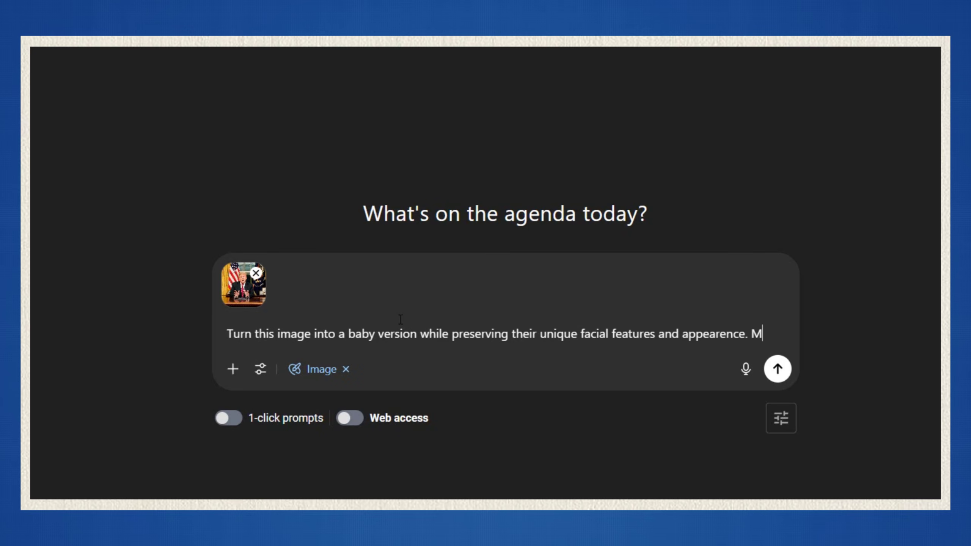
text(ake the image size 9:16)
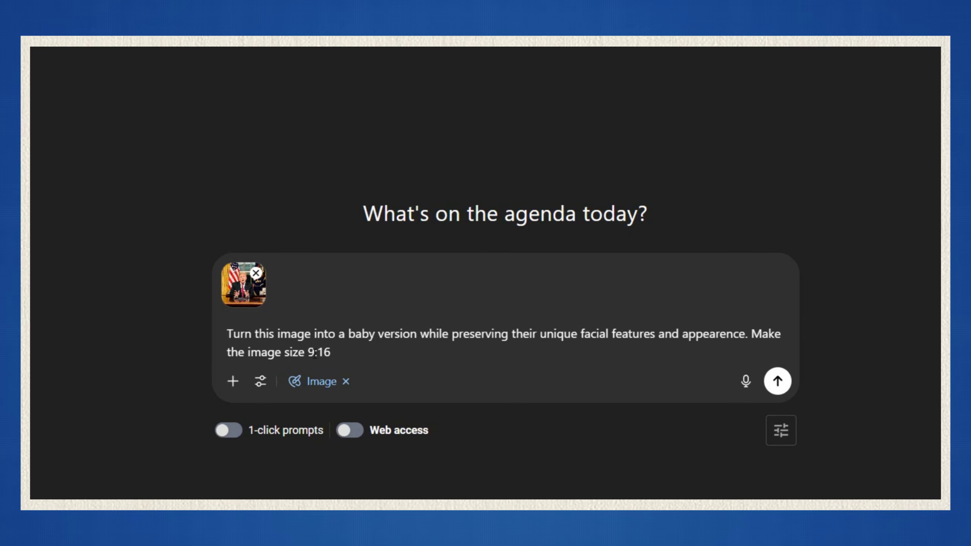
key(Return)
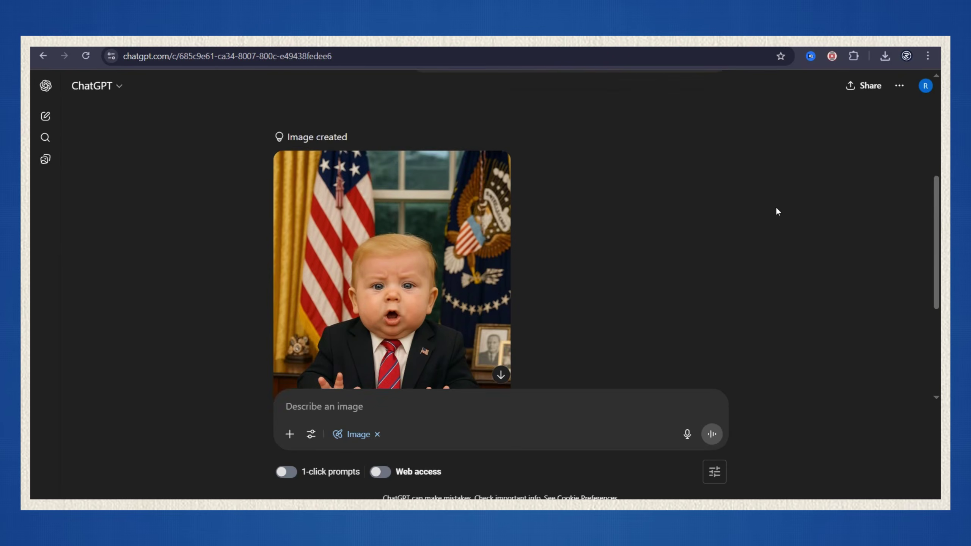
Step: Open the generated baby image at full size and download it
scroll(776, 211, down, 3)
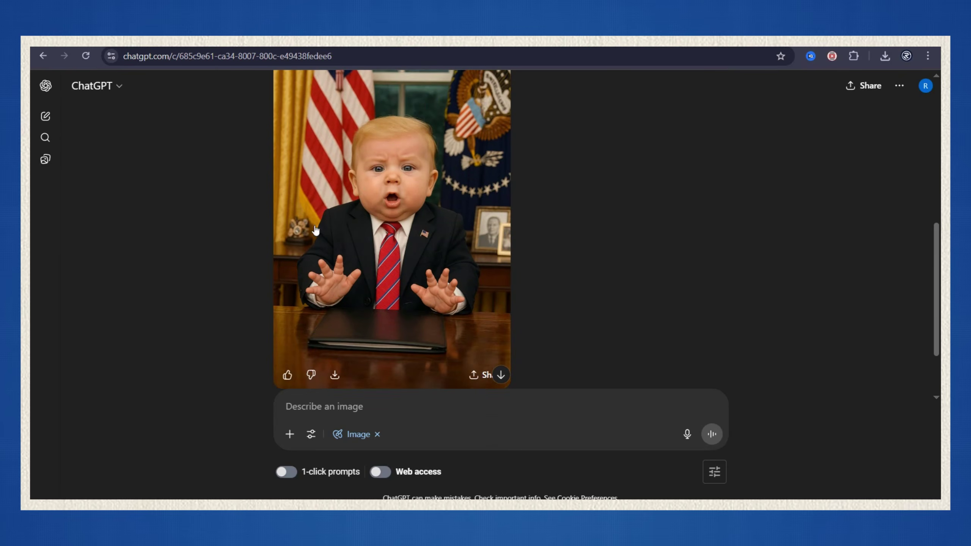
click(361, 191)
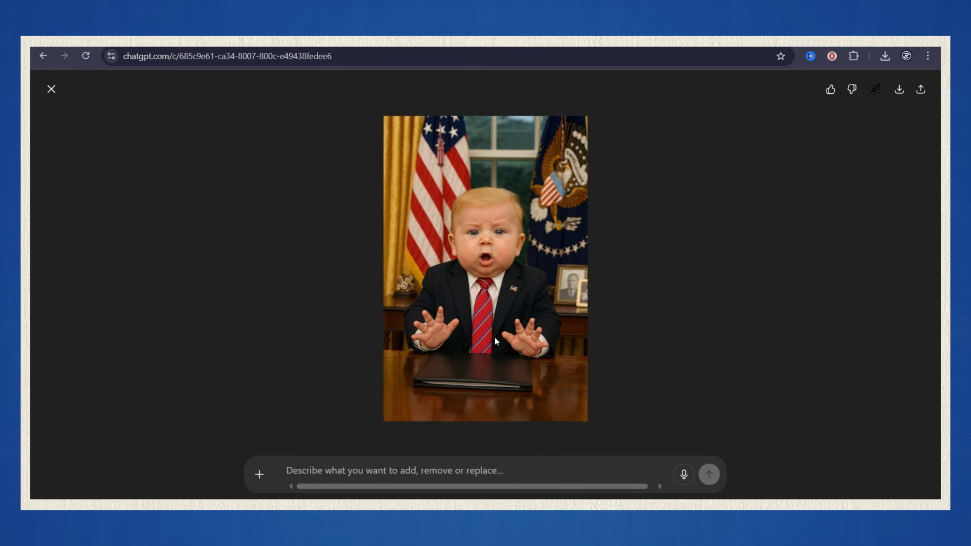
click(899, 89)
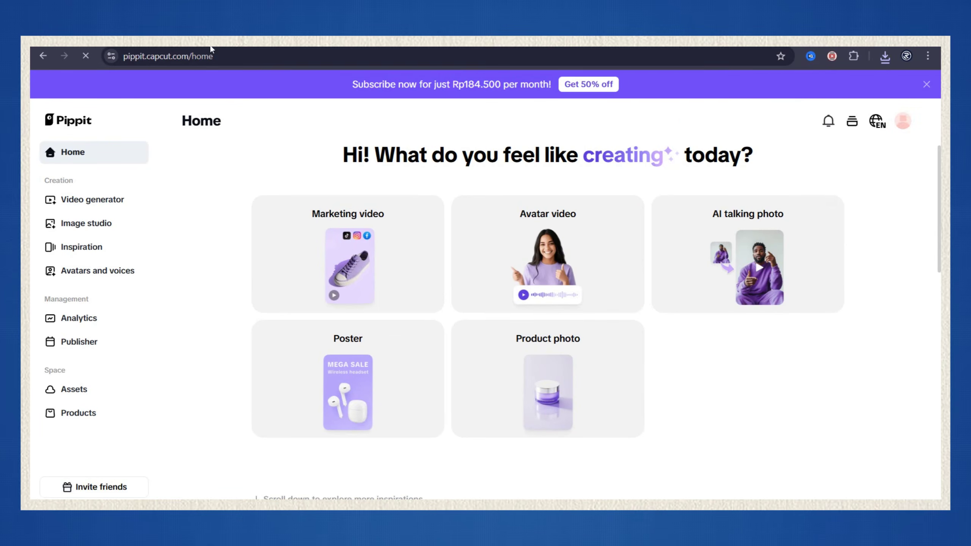
click(131, 56)
drag(250, 59, 128, 63)
click(152, 56)
click(260, 54)
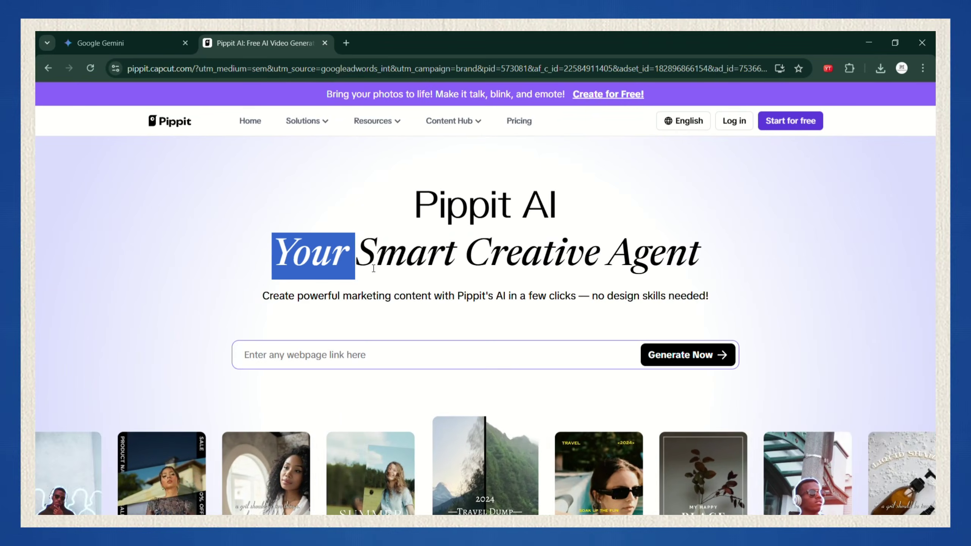
drag(373, 268, 732, 281)
click(736, 279)
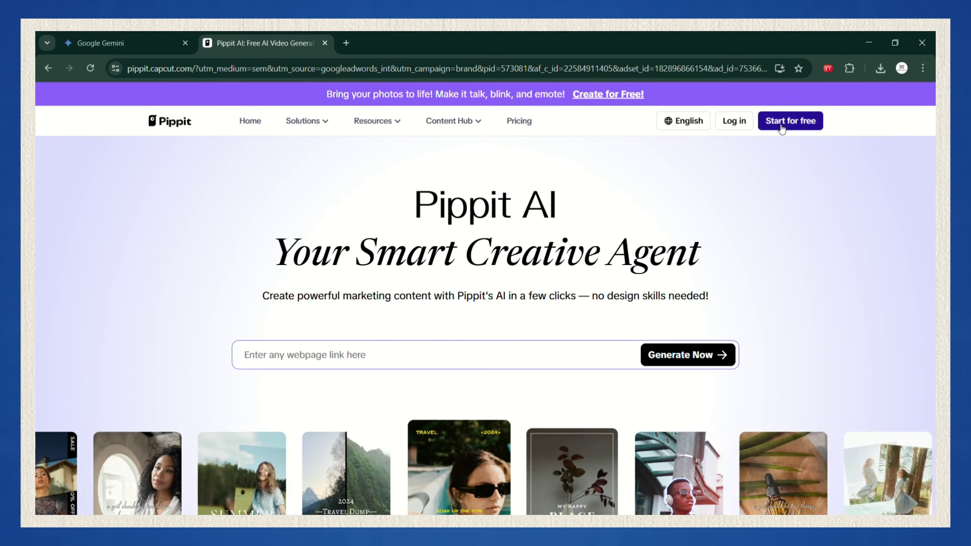
Step: Start using Pippit for free and open its AI talking photo tool
click(781, 128)
click(558, 256)
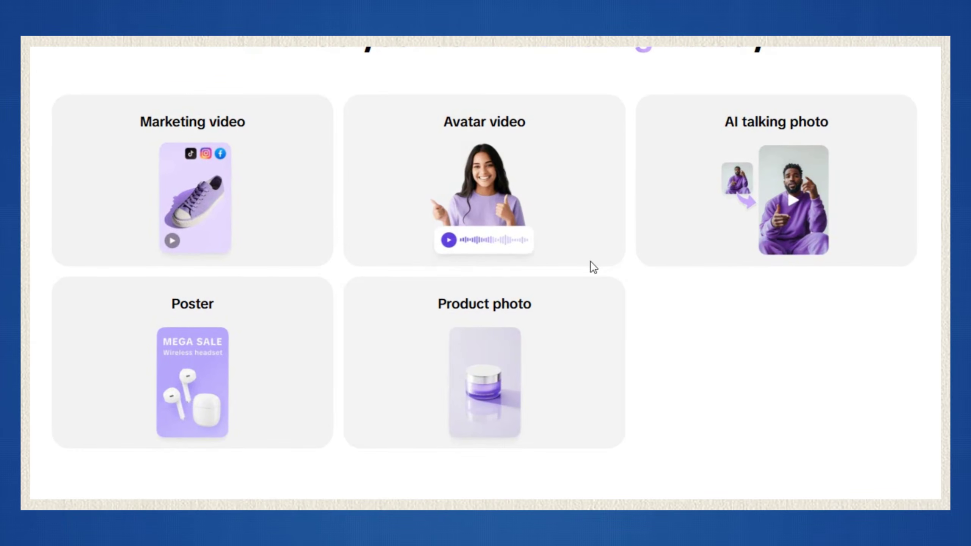
click(805, 199)
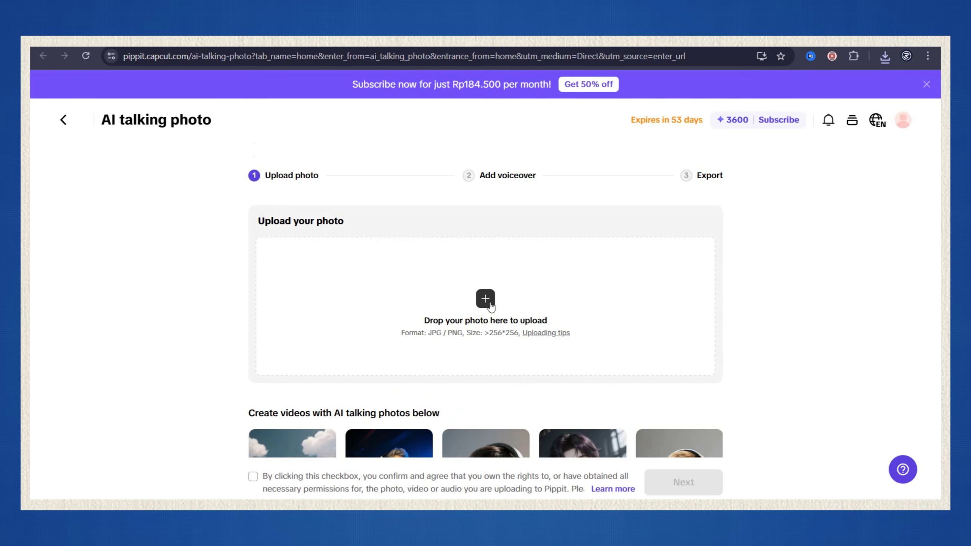
Step: Upload the baby image as the talking photo and crop a thin strip off its upper edge
click(490, 302)
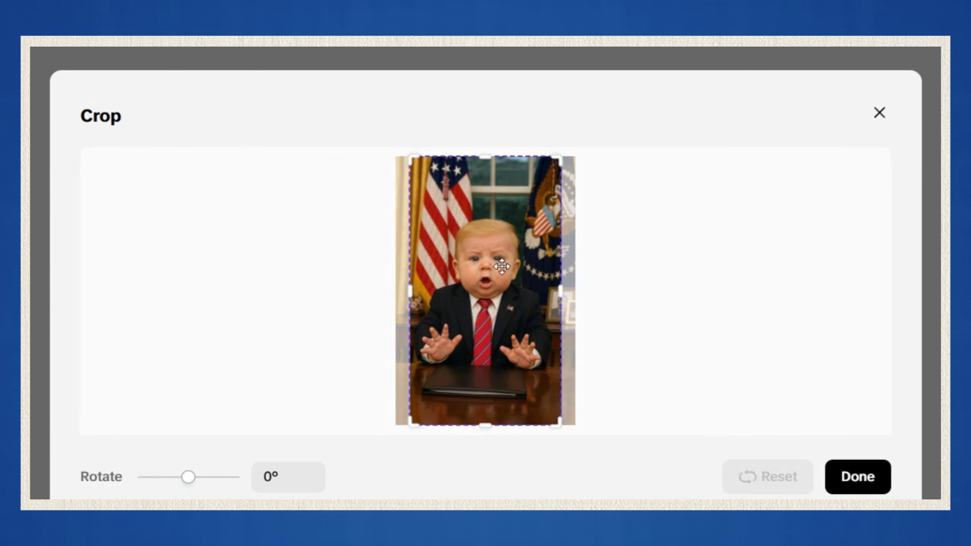
drag(488, 157, 489, 172)
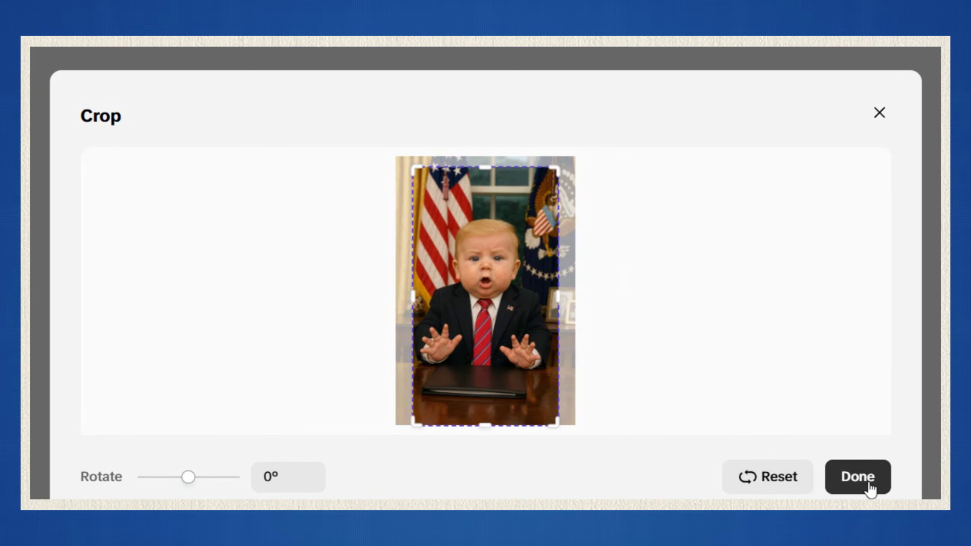
click(858, 477)
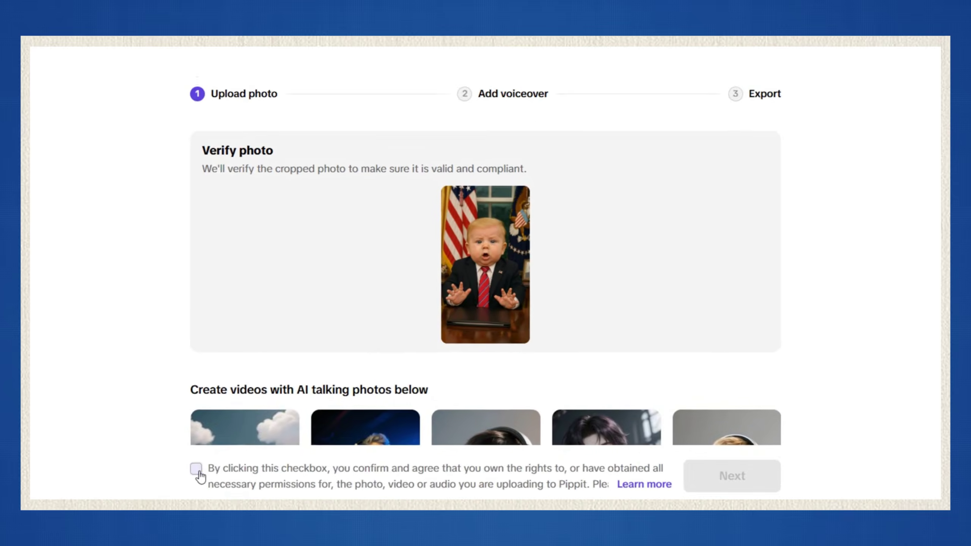
Step: Accept the photo rights statement and choose to use an uploaded audio clip as the voiceover
click(252, 476)
click(684, 482)
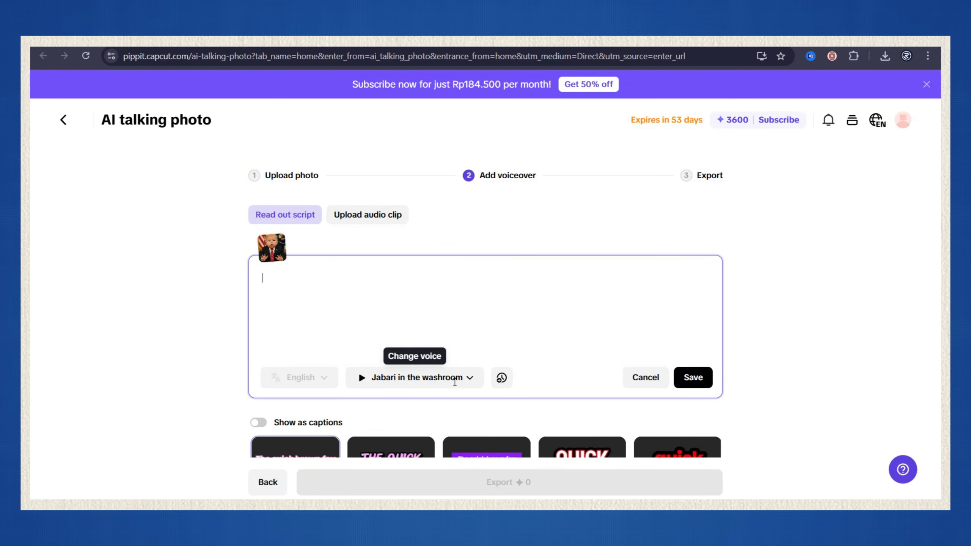
click(363, 218)
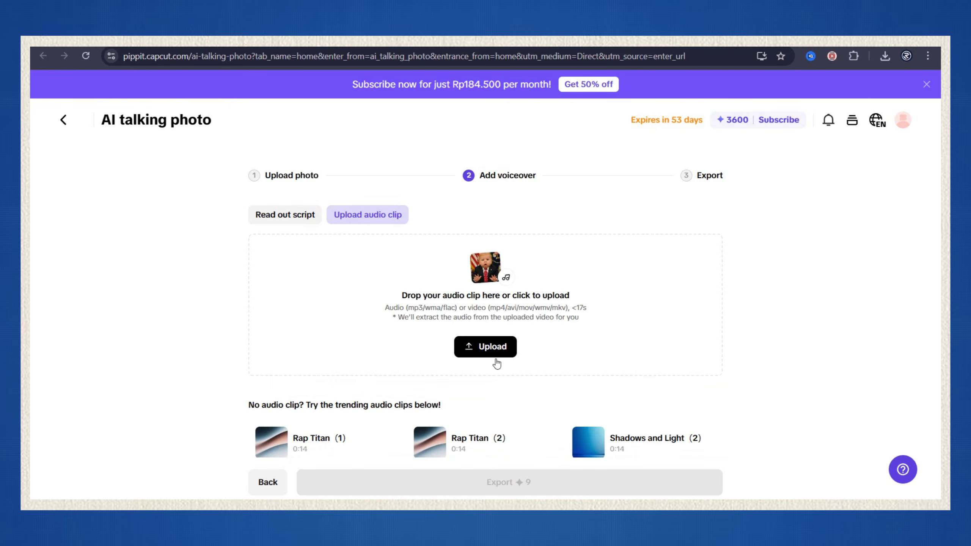
click(484, 349)
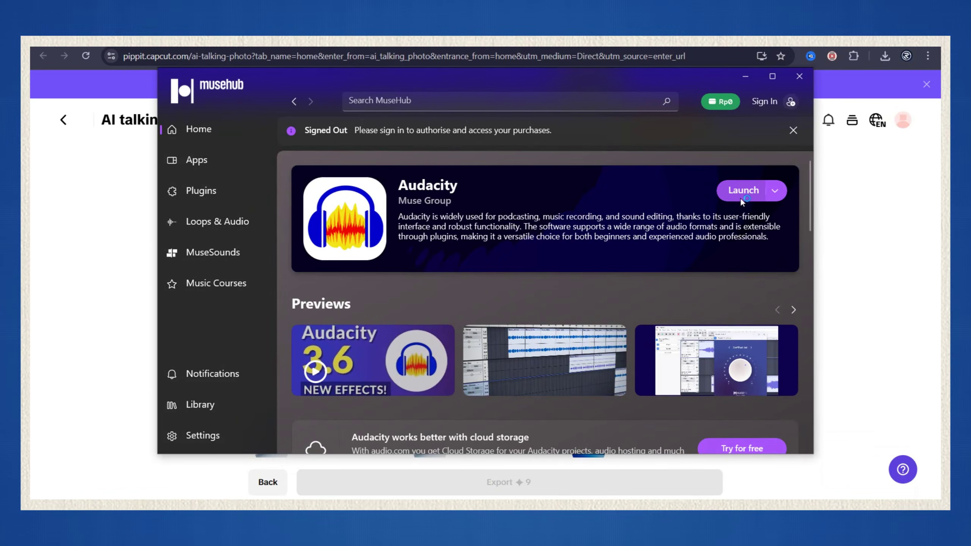
Step: Switch to Audacity and export only the first 12.130 seconds of the audio track as "part 1.wav"
click(740, 197)
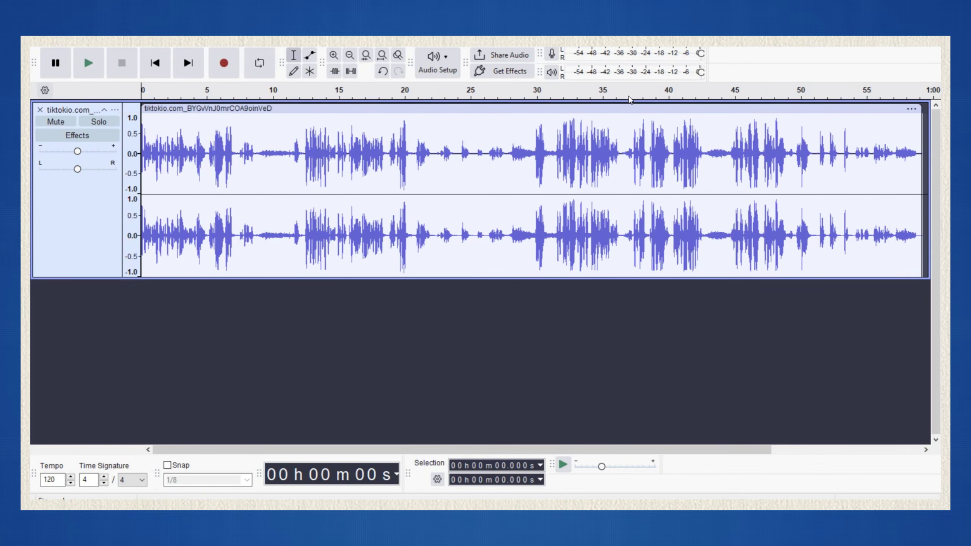
click(300, 89)
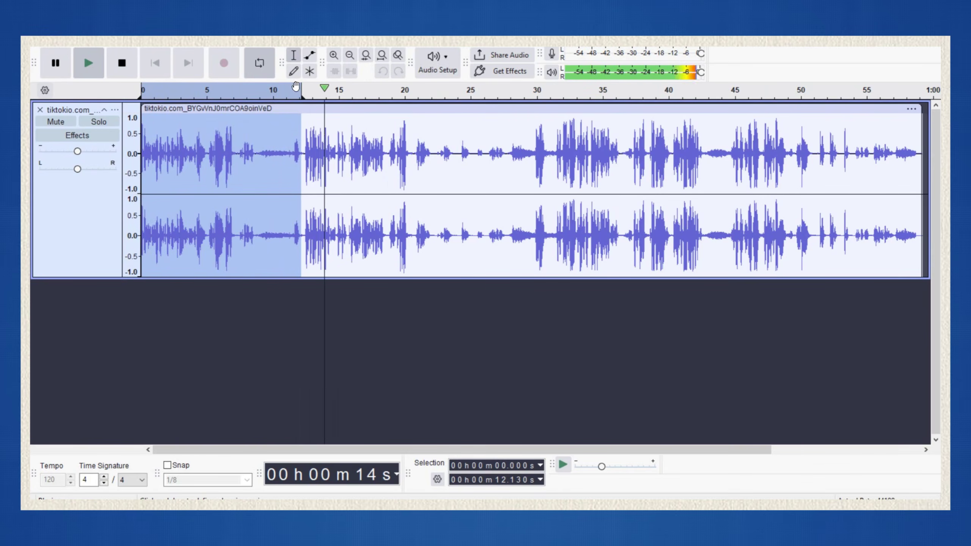
click(41, 40)
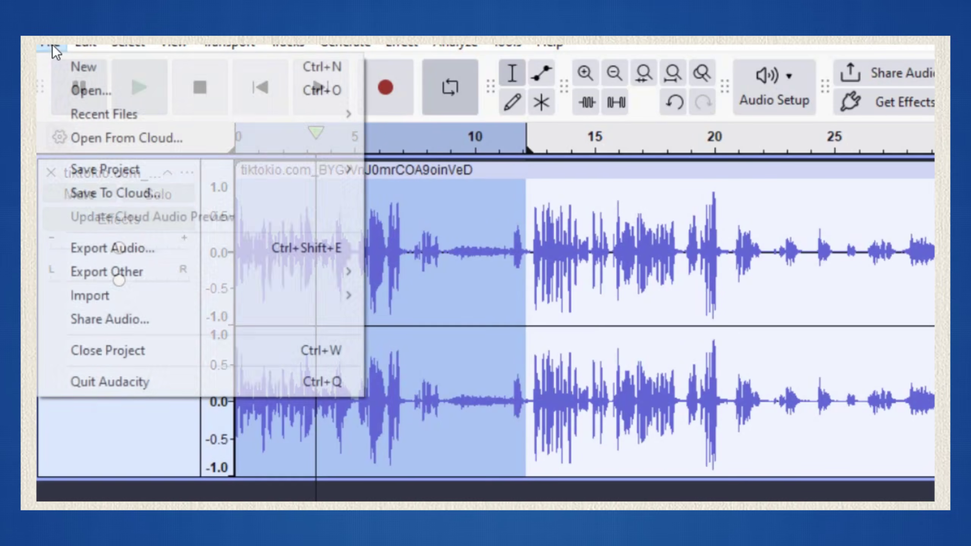
click(208, 256)
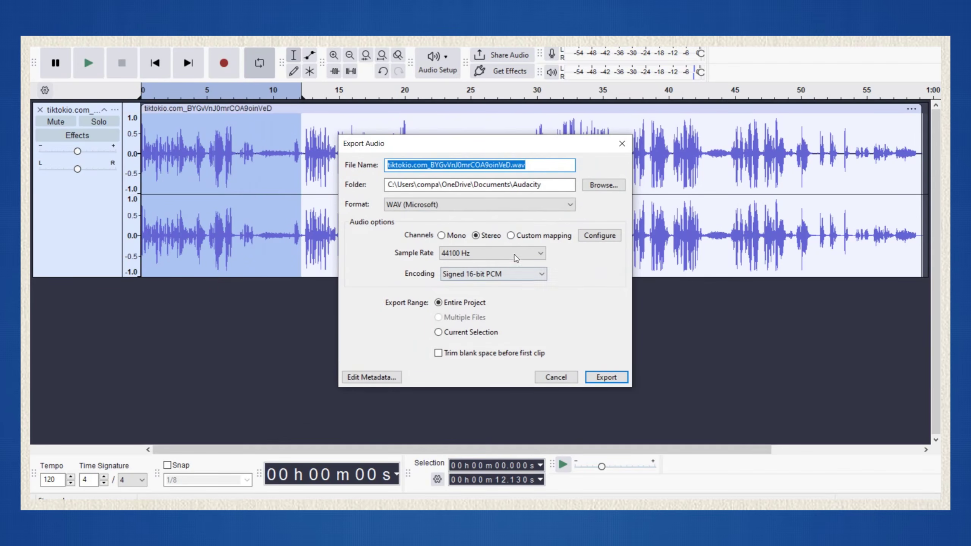
text(part 1.wav)
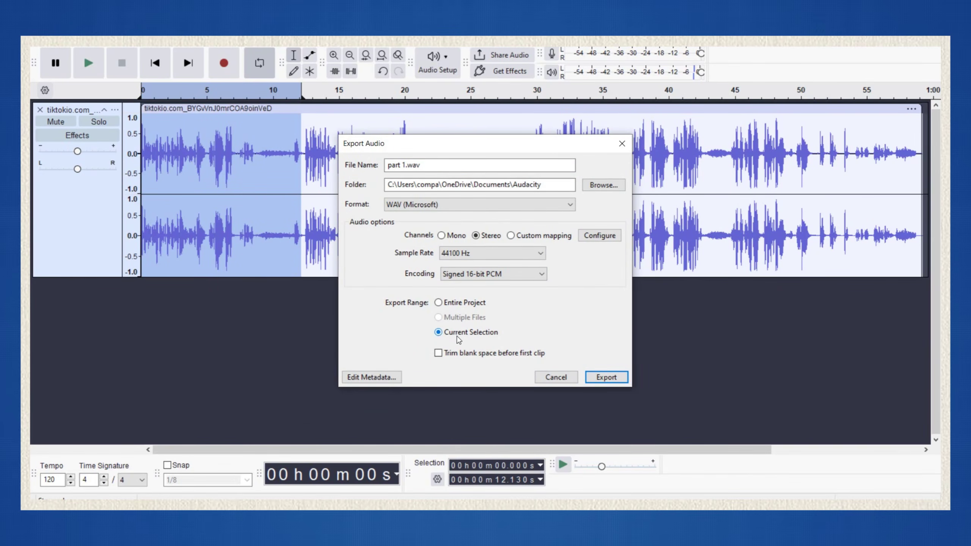
click(599, 380)
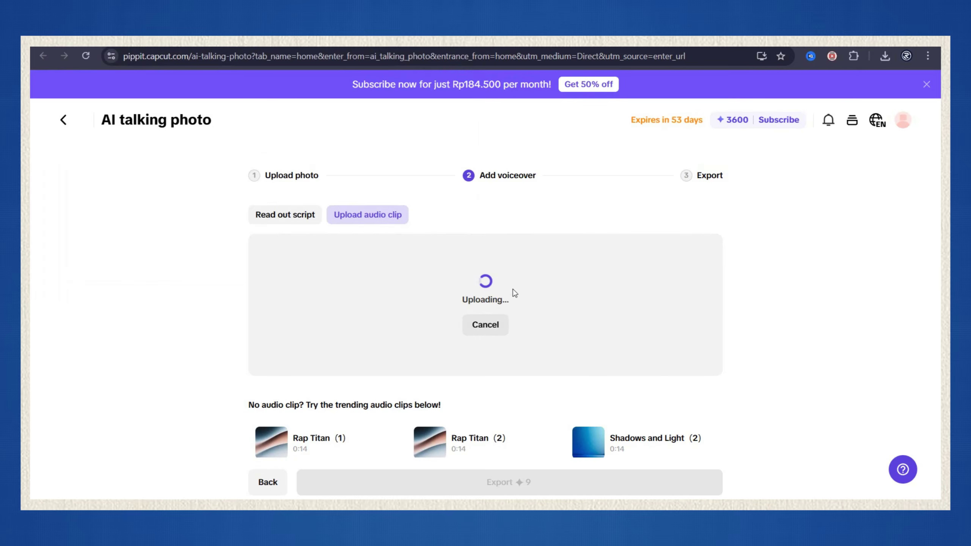
Step: In Pippit, preview the uploaded audio clip and export the talking photo video as a 1080p, 30fps MP4 without watermark
click(273, 293)
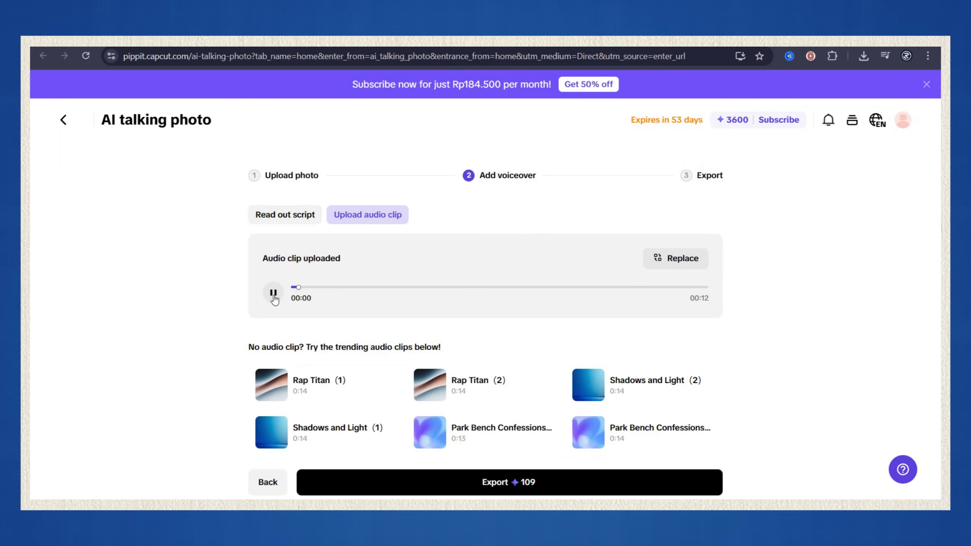
click(529, 483)
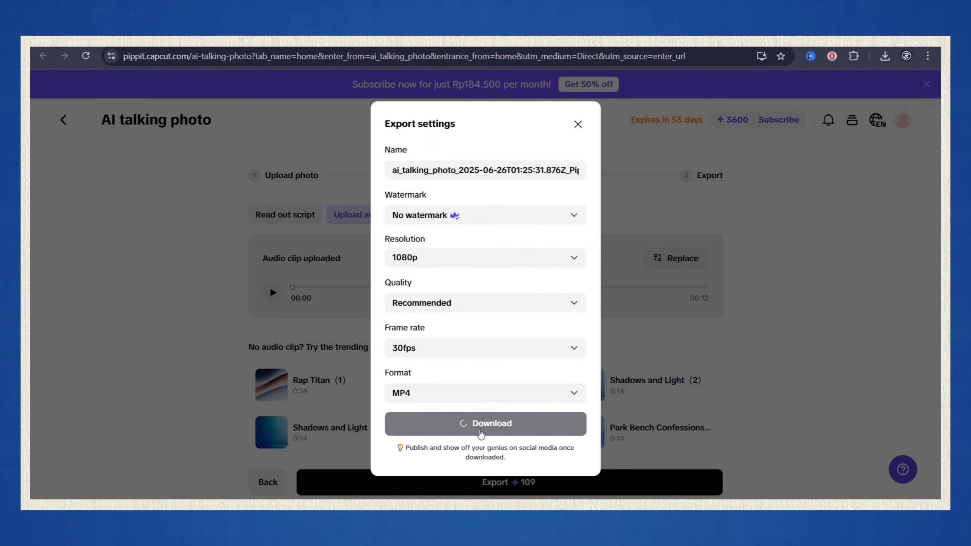
click(479, 431)
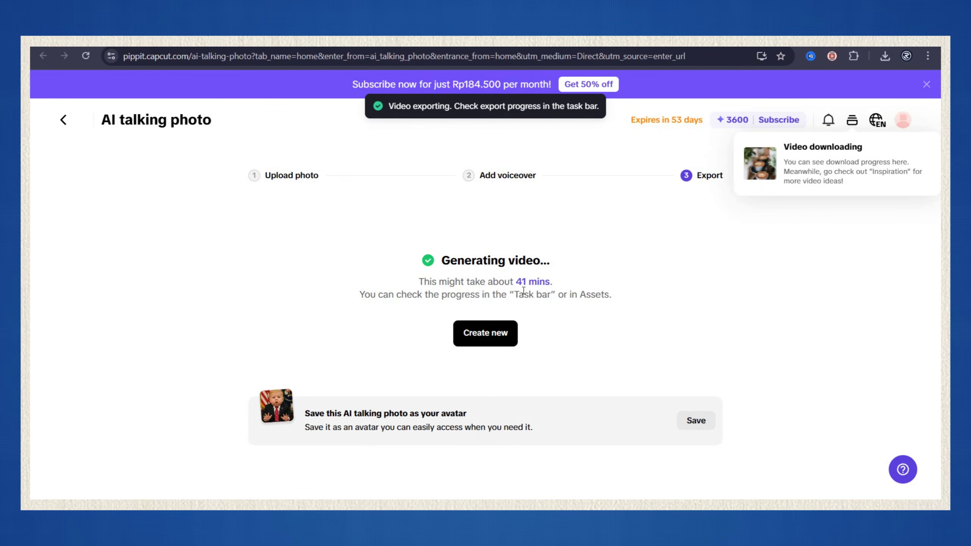
drag(516, 281, 559, 288)
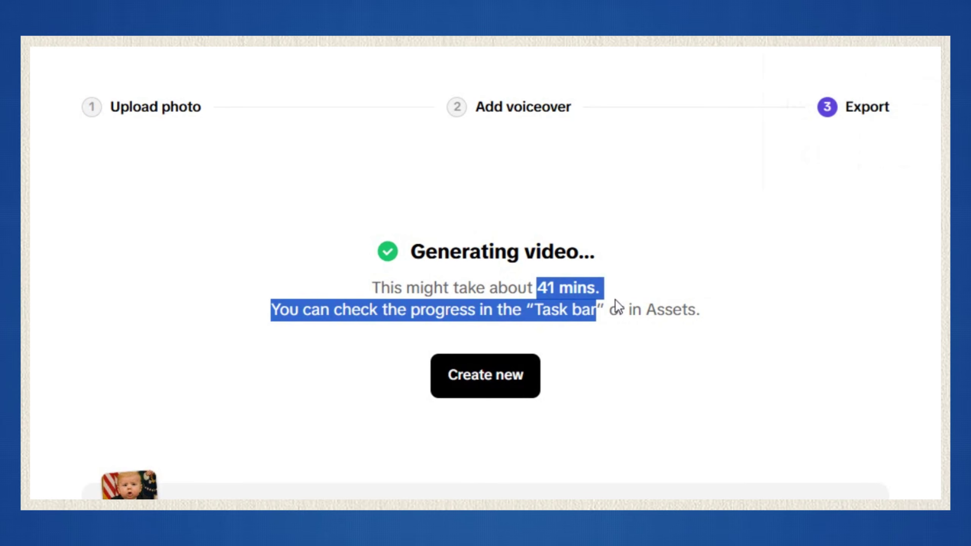
click(656, 290)
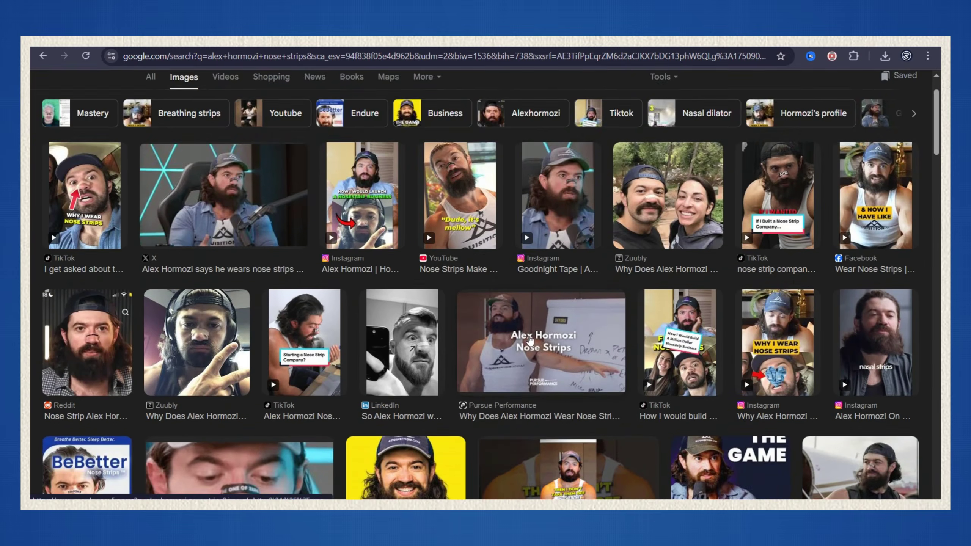
Step: Browse the image results for a photo of Alex Hormozi in a cap with a nose strip and save it from X
scroll(529, 340, down, 3)
scroll(529, 340, down, 2)
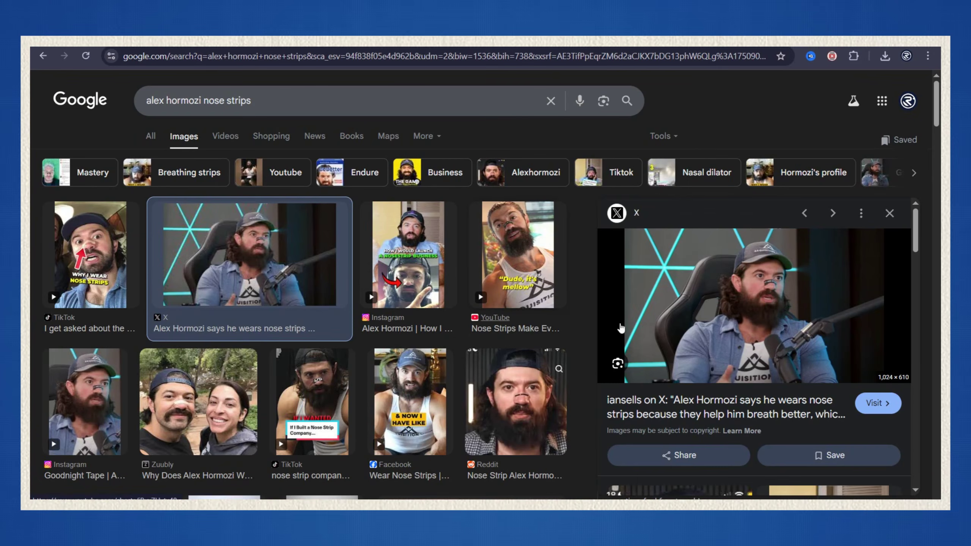
right_click(768, 294)
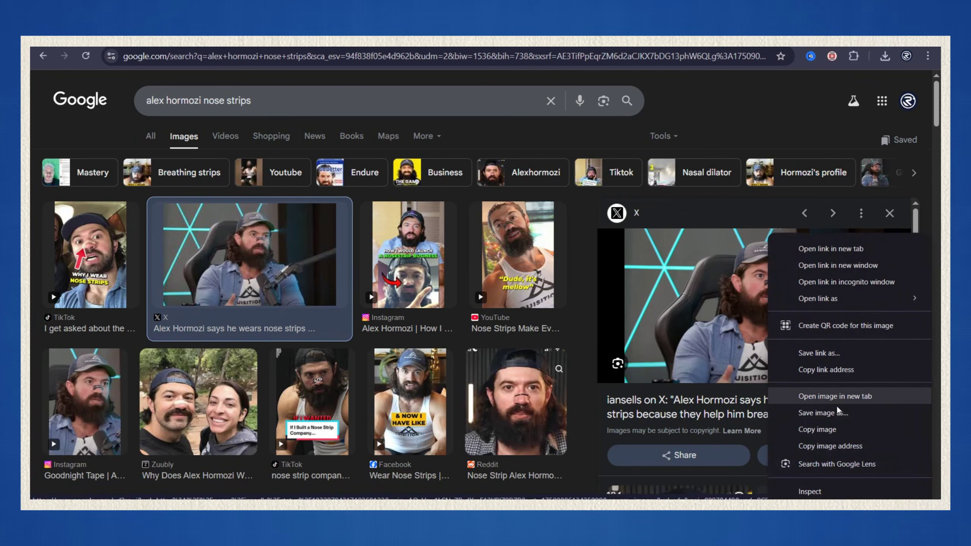
click(795, 412)
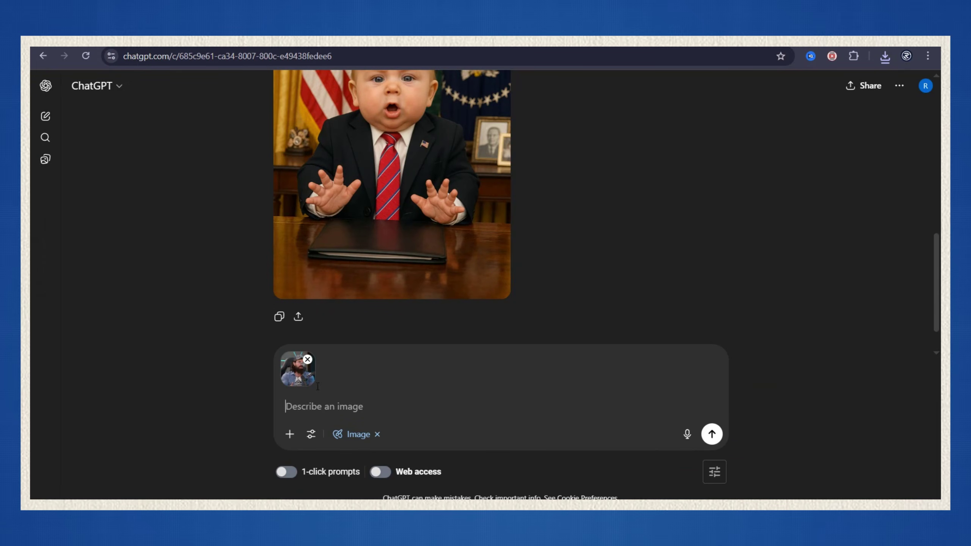
Step: Switch to ChatGPT and prompt: "convert this image into a baby wearing a podcast headset, keeping their facial identity recognizable. Make the image size 9:16."
text(convert)
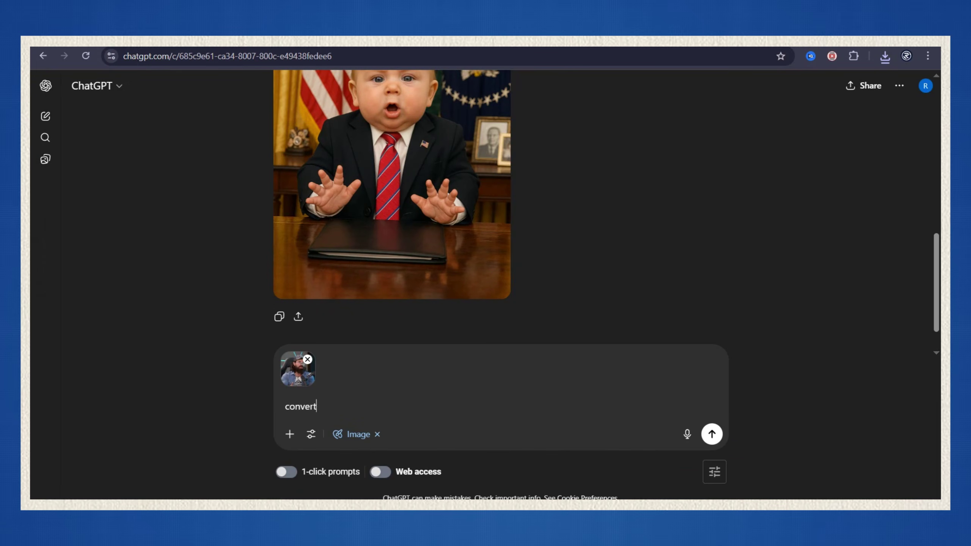
text( this image into a baby wearing a podcast headset,)
key(BackSpace)
text(, keeping ther)
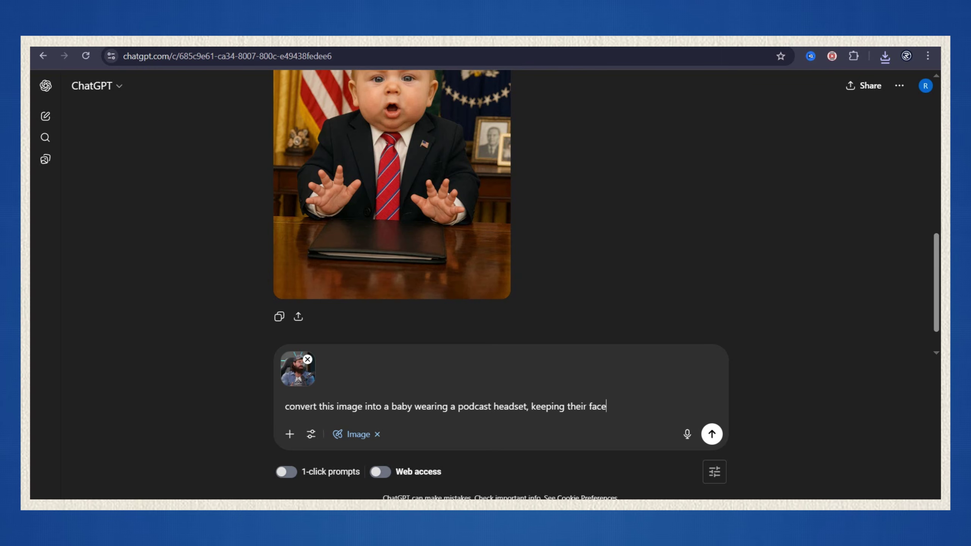
text(. Make the image size 9:16)
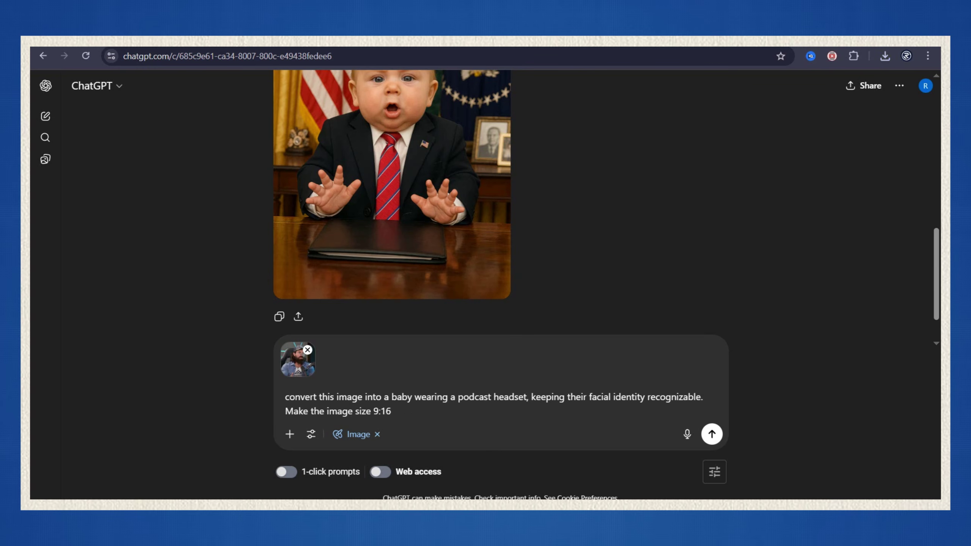
key(Return)
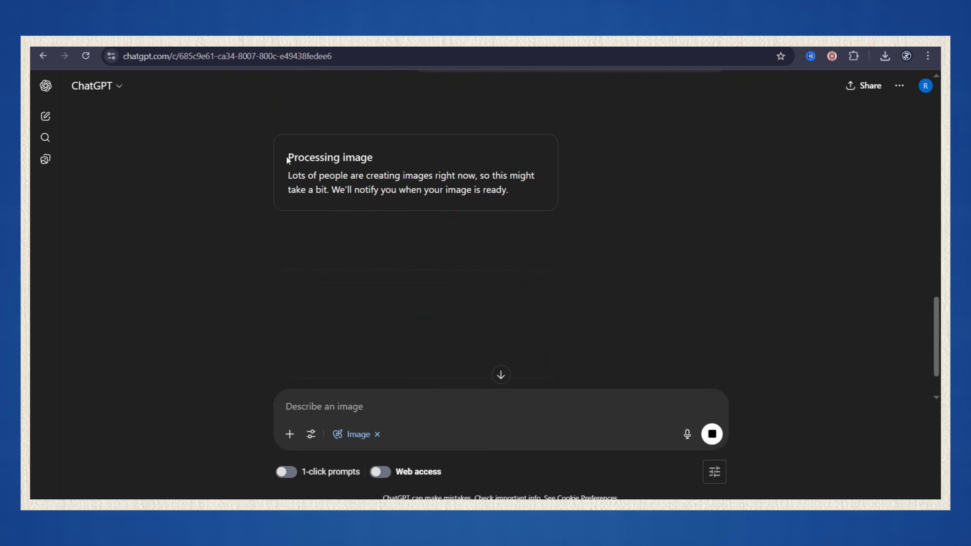
drag(289, 157, 375, 153)
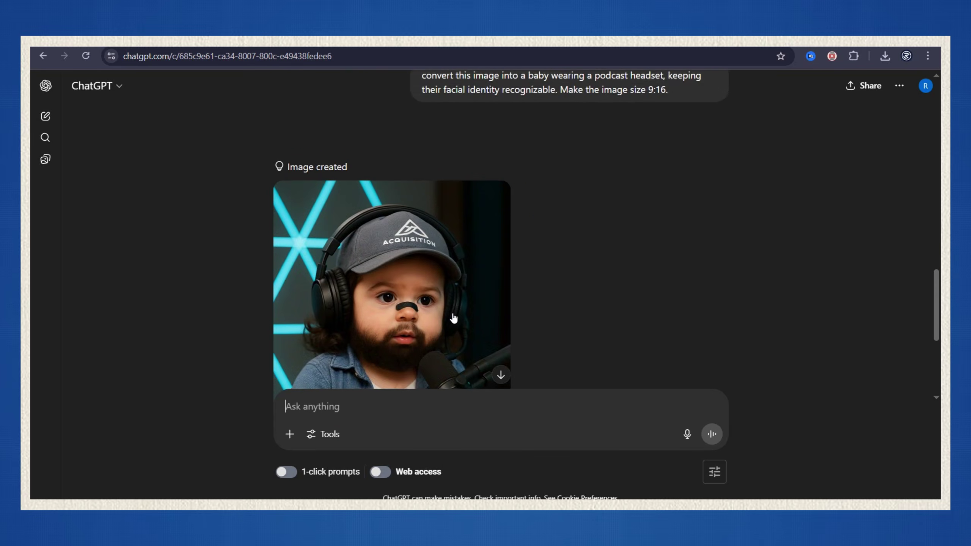
Step: View the generated podcast baby image at full size, download it and return to the conversation
scroll(453, 317, down, 5)
click(416, 178)
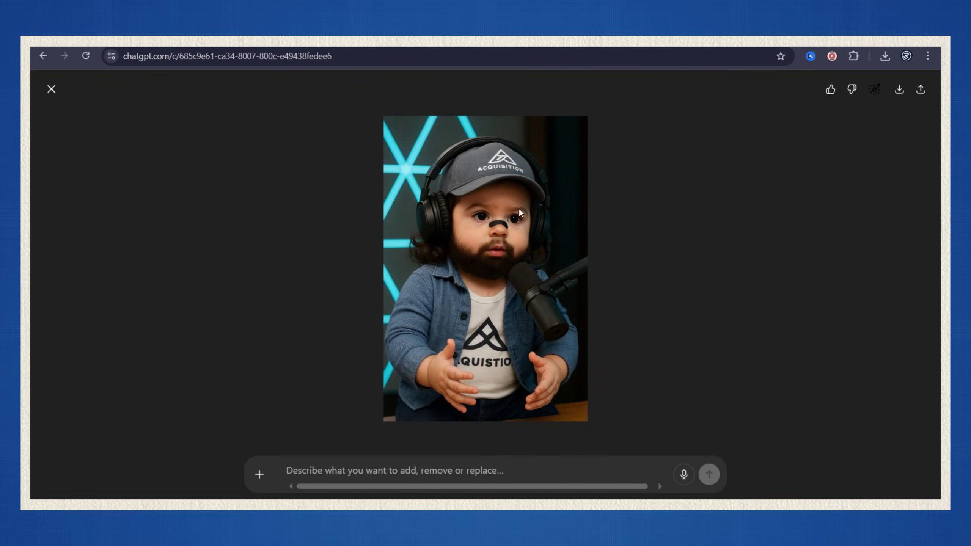
click(899, 90)
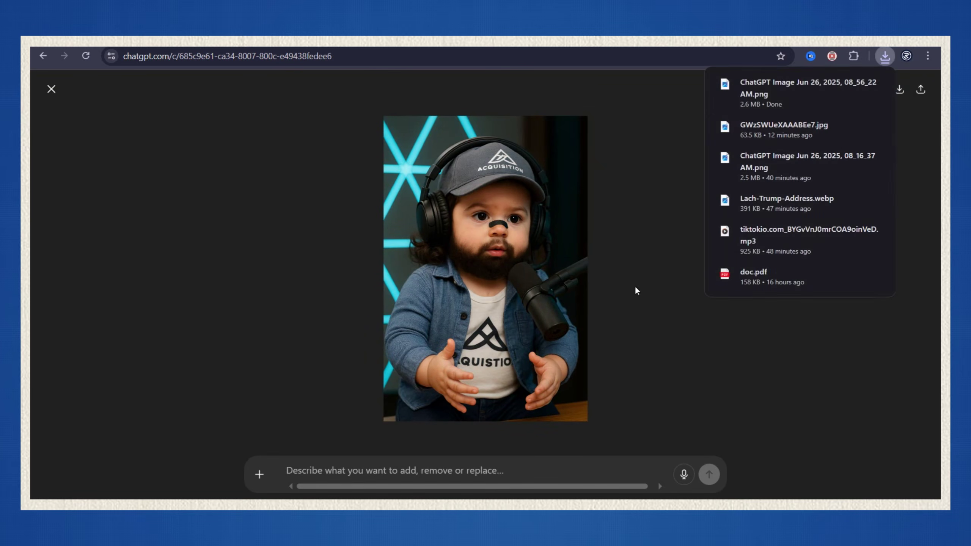
click(53, 88)
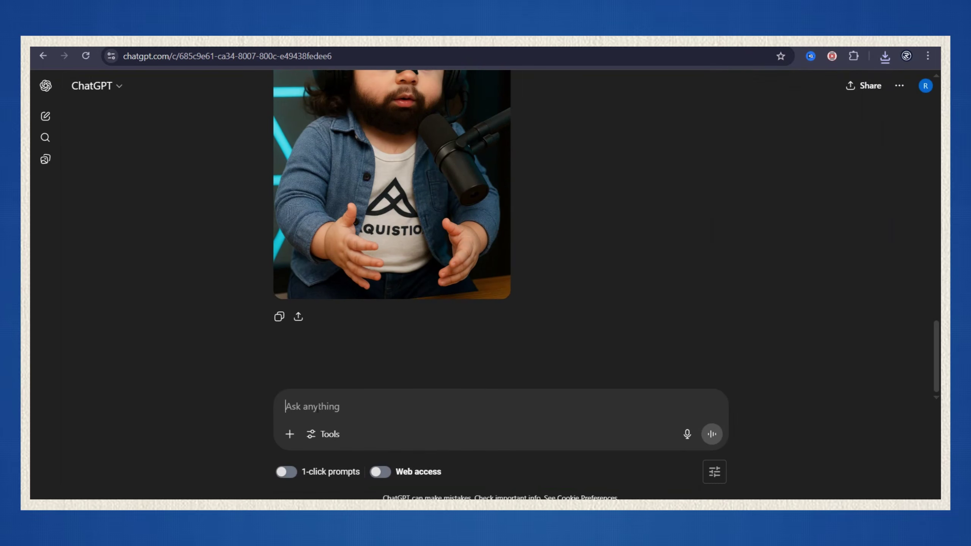
Step: Request a short 15 sec podcast script in a blunt, humorous, conversational tone, using personal anecdotes and simple language to explain a complex idea relatably
text(write a short 15 sec podcast script in a blunt)
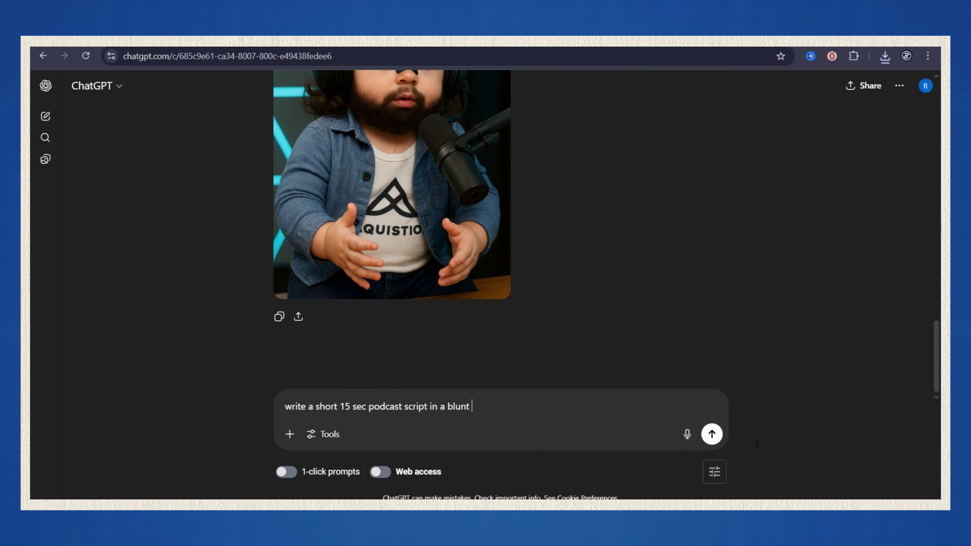
text(, and conversational tone using perso)
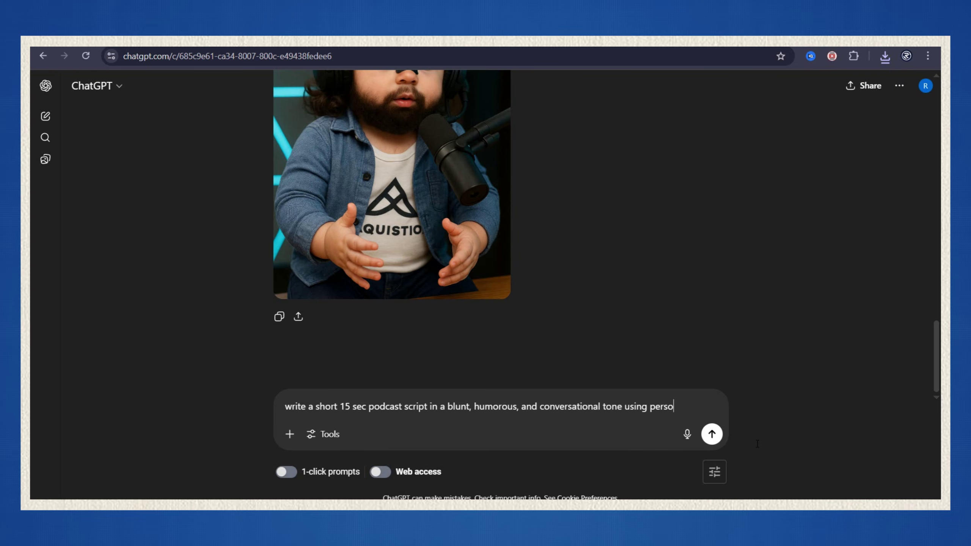
text(tes and)
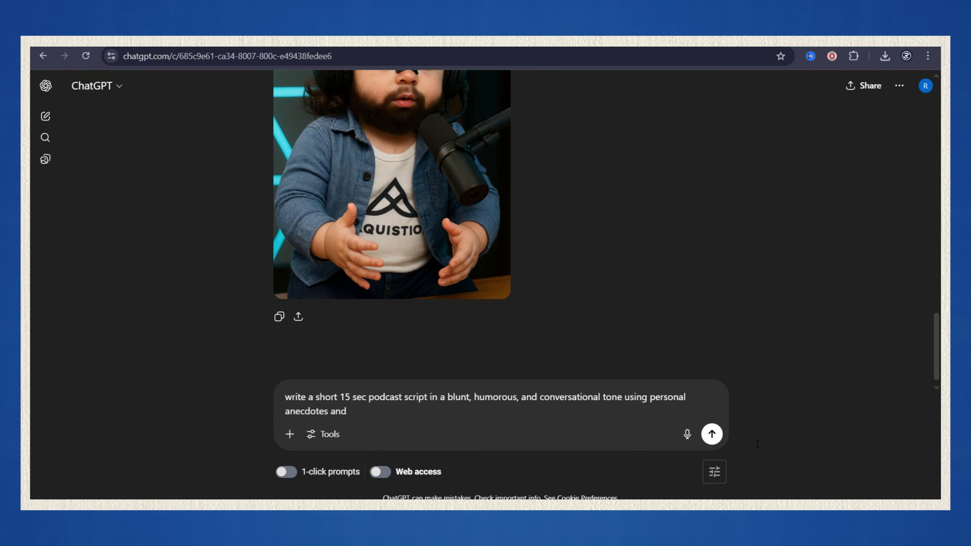
text(ain a complex idea in a relatable way.)
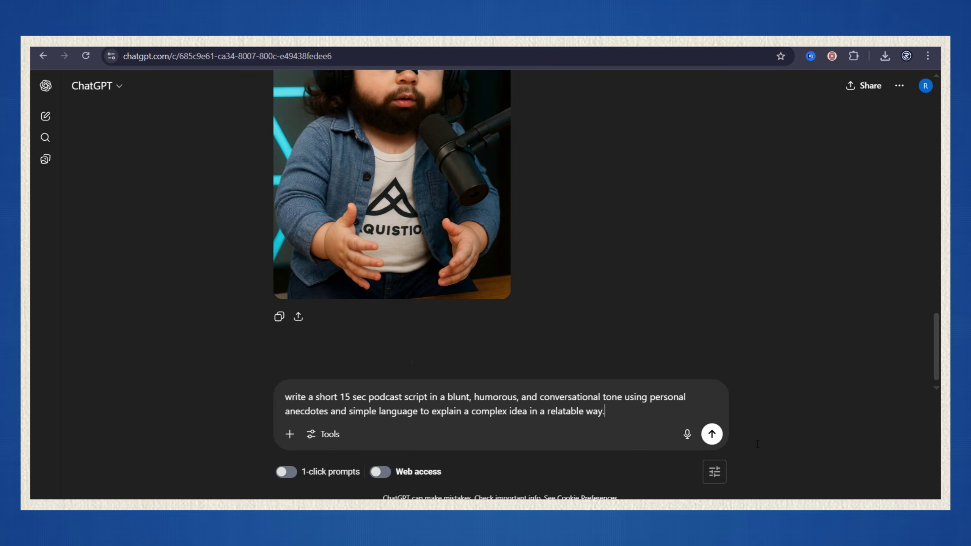
key(Return)
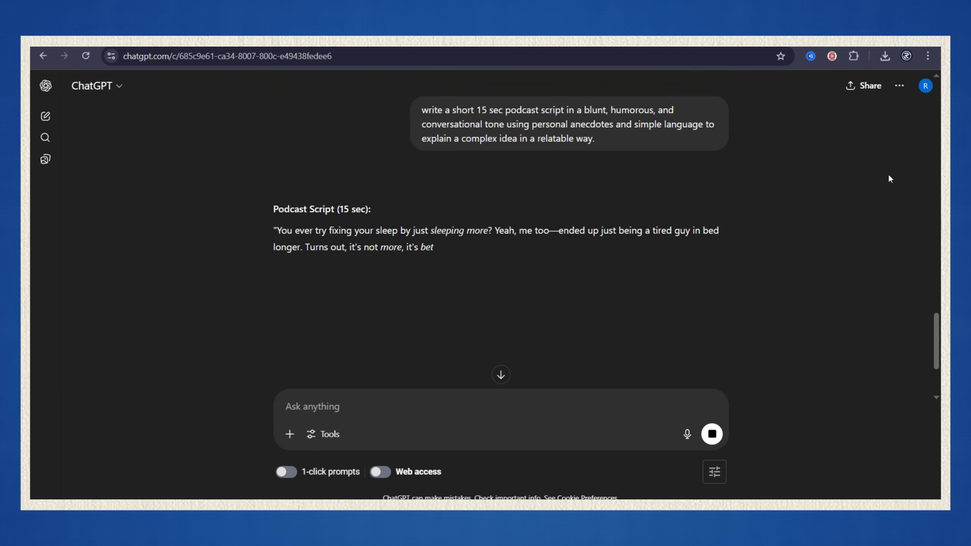
Step: Ask for another version of the podcast script with the message "try agian"
text(try ag)
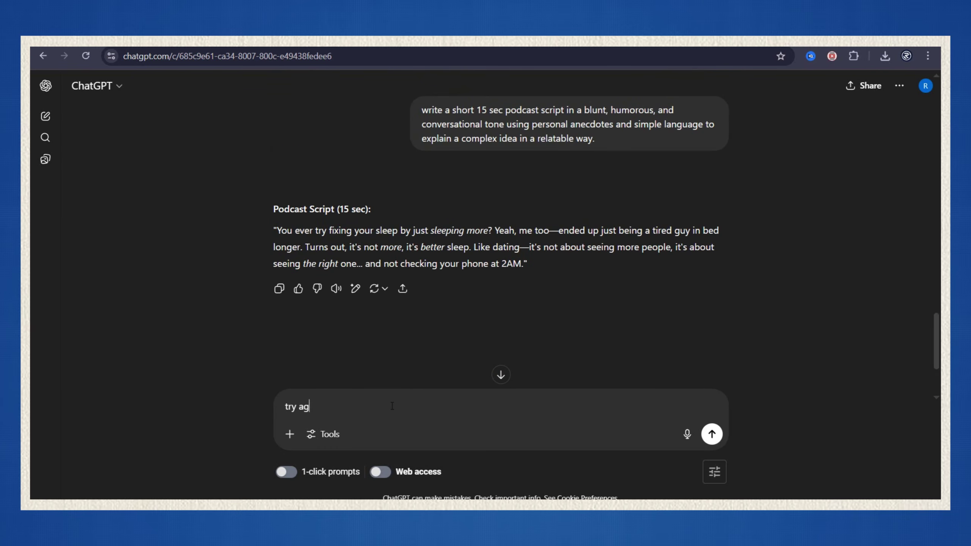
text(ian)
key(Return)
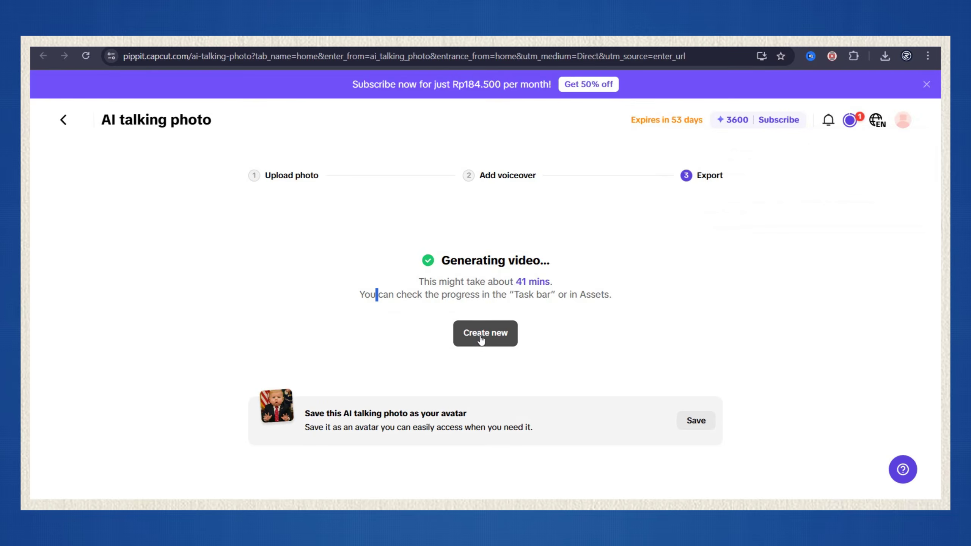
Step: Switch to Pippit, start a new talking photo with the podcast baby image and continue to the voiceover stage
click(479, 340)
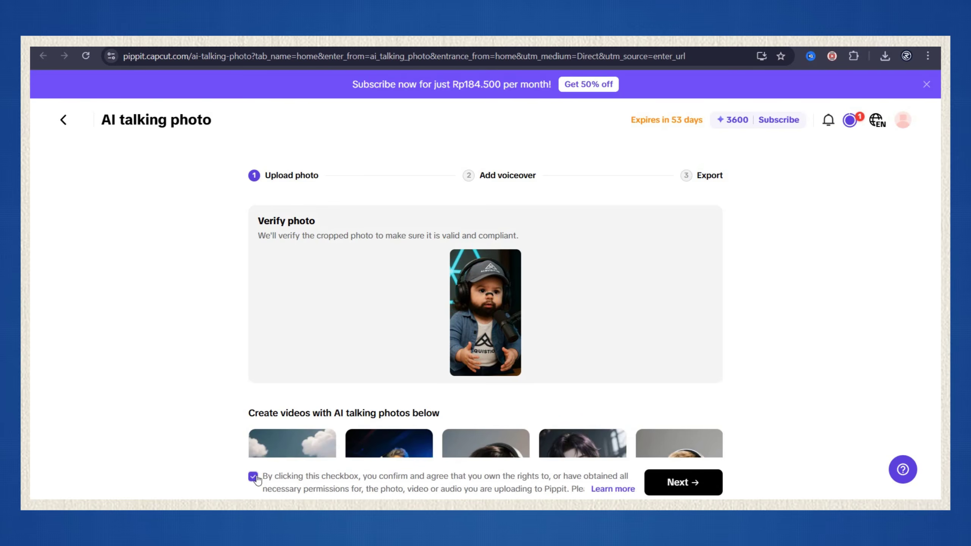
click(677, 484)
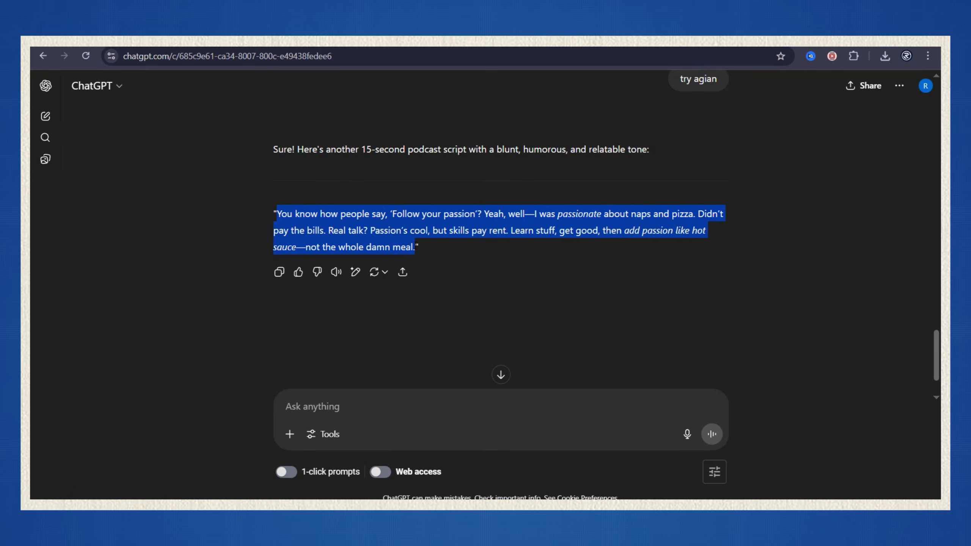
Step: Copy the "Follow your passion" script from ChatGPT and paste it into Pippit as the script to read out
right_click(367, 226)
click(382, 234)
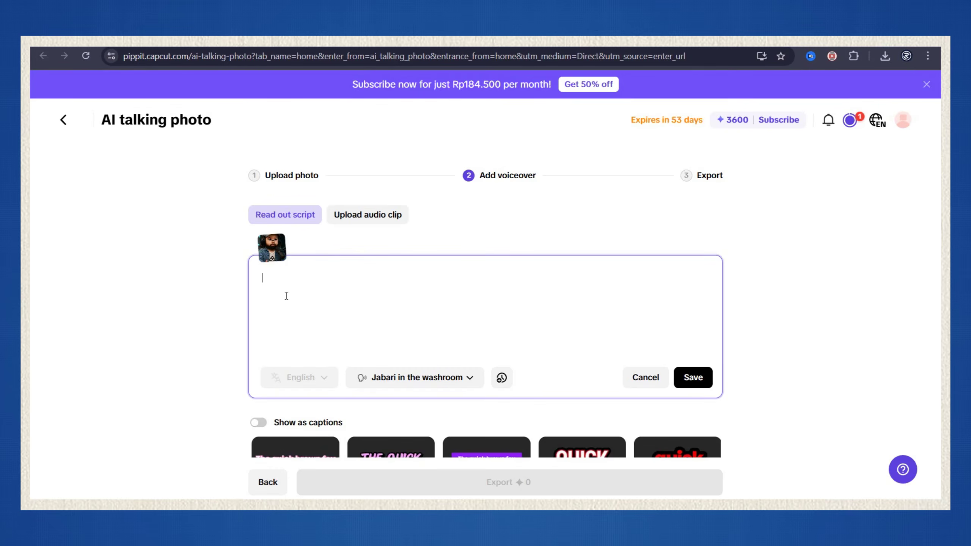
key(ctrl+v)
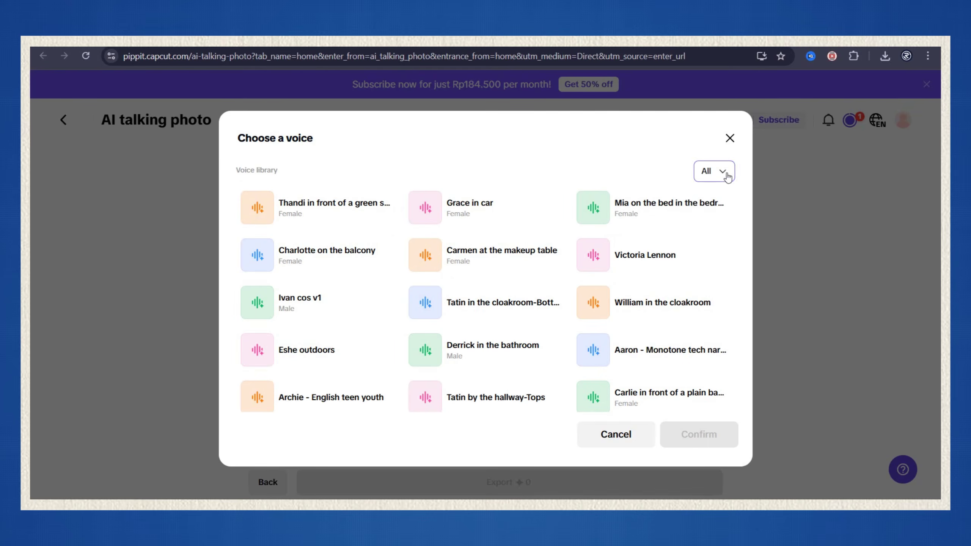
Step: Filter the voice library to Male, choose the "Alex - Young American Male" voice and save the voiceover script
click(694, 244)
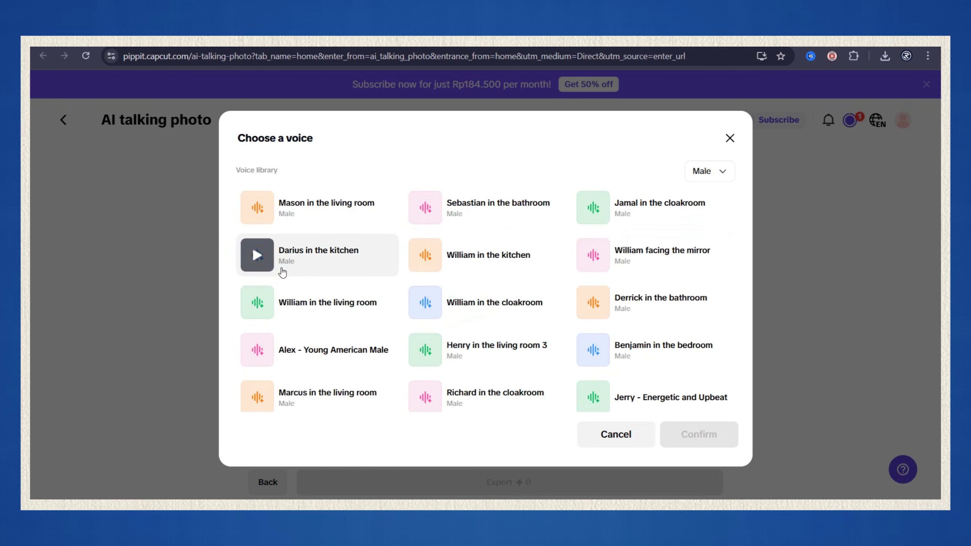
click(255, 210)
click(328, 349)
scroll(477, 306, down, 3)
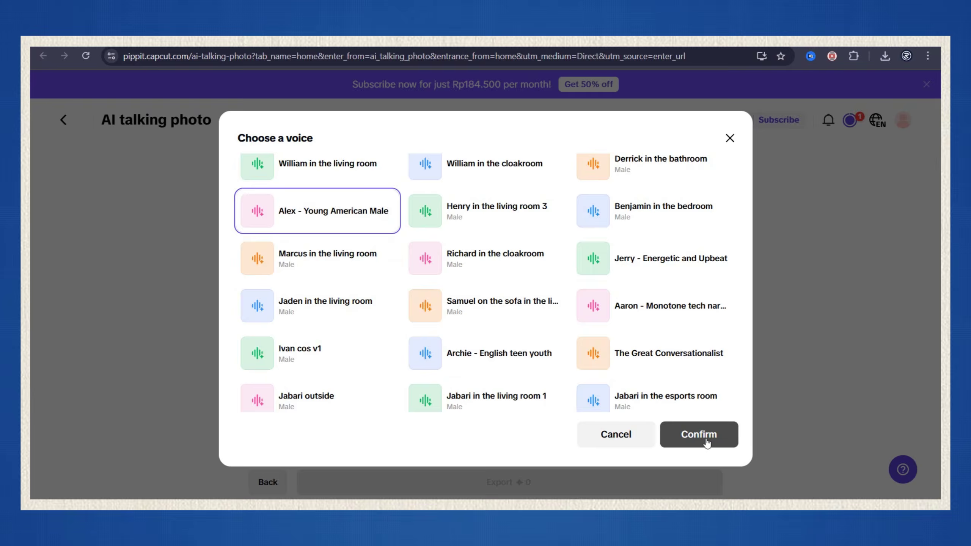
click(699, 434)
click(692, 259)
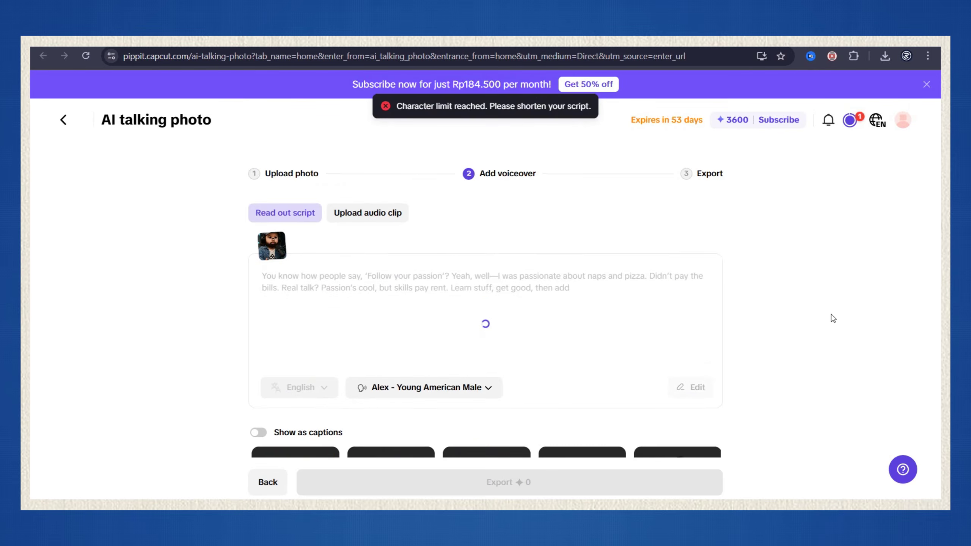
Step: Turn on captions for the talking photo, look through the caption styles and export the video
scroll(283, 281, down, 5)
click(258, 258)
scroll(207, 174, down, 3)
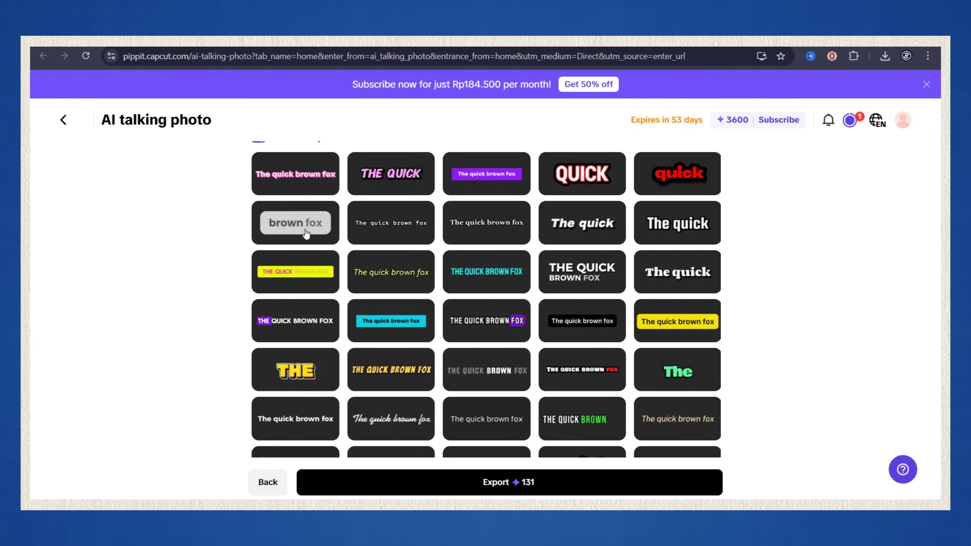
scroll(600, 361, down, 10)
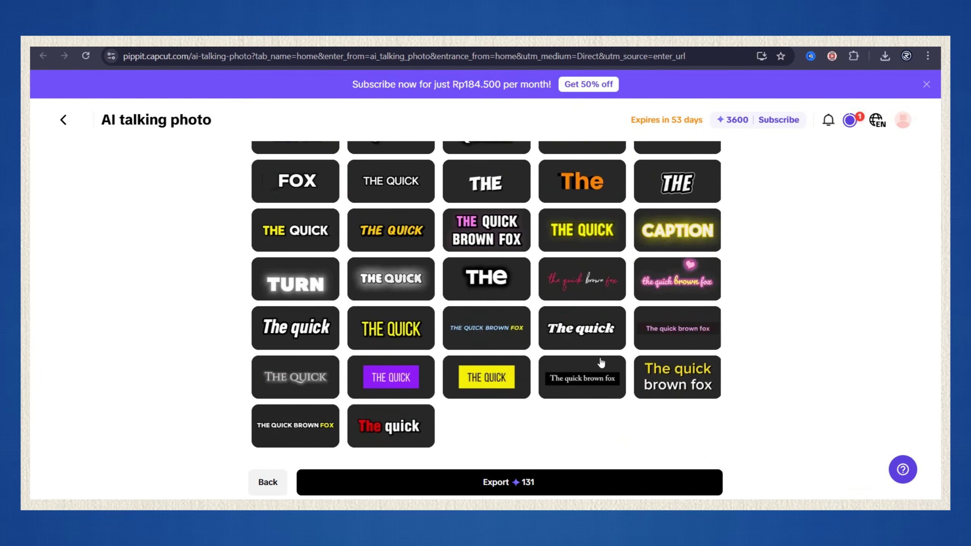
scroll(594, 354, up, 5)
scroll(593, 350, up, 6)
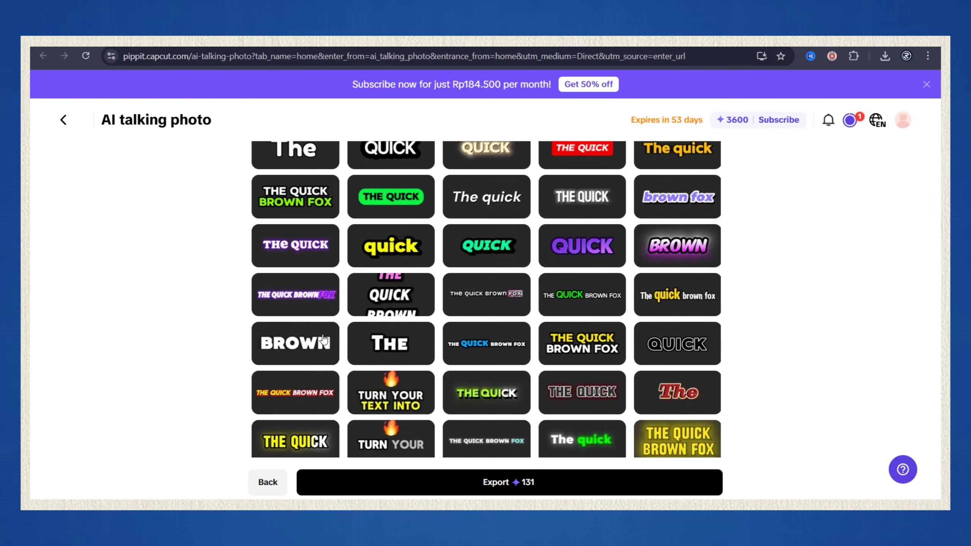
scroll(382, 329, up, 5)
scroll(611, 364, down, 15)
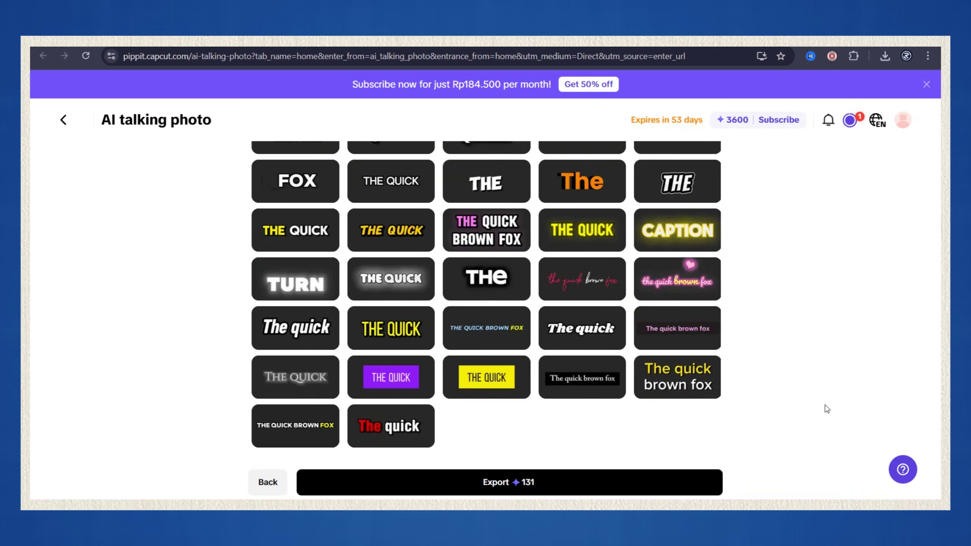
click(482, 483)
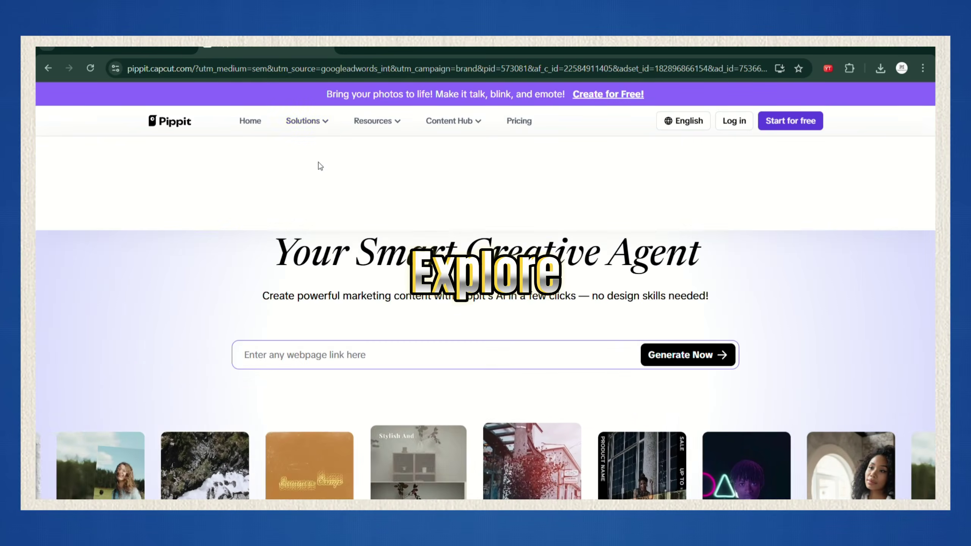
mouse_move(306, 122)
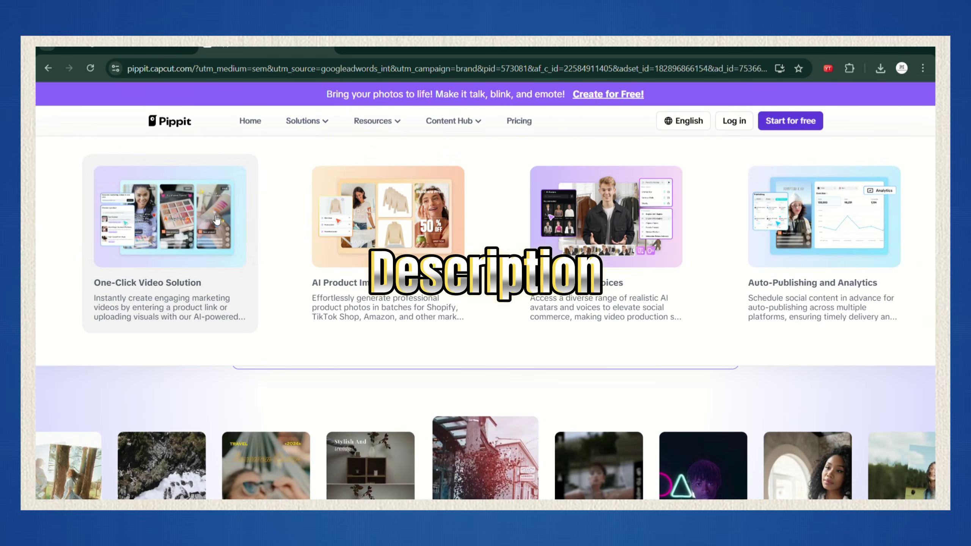